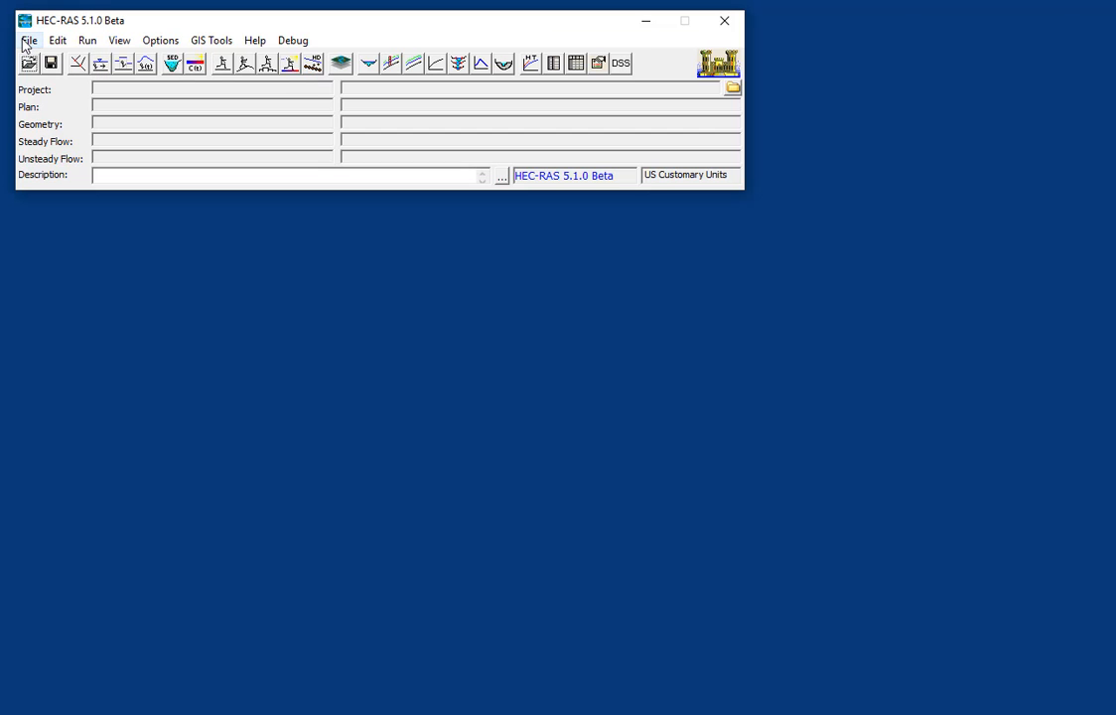
Step: Create a new project titled "Parsons Exp 1a" in the Documents\Parsons Semi Circular Flume folder
{"action": "left_click", "coordinate": [28, 41]}
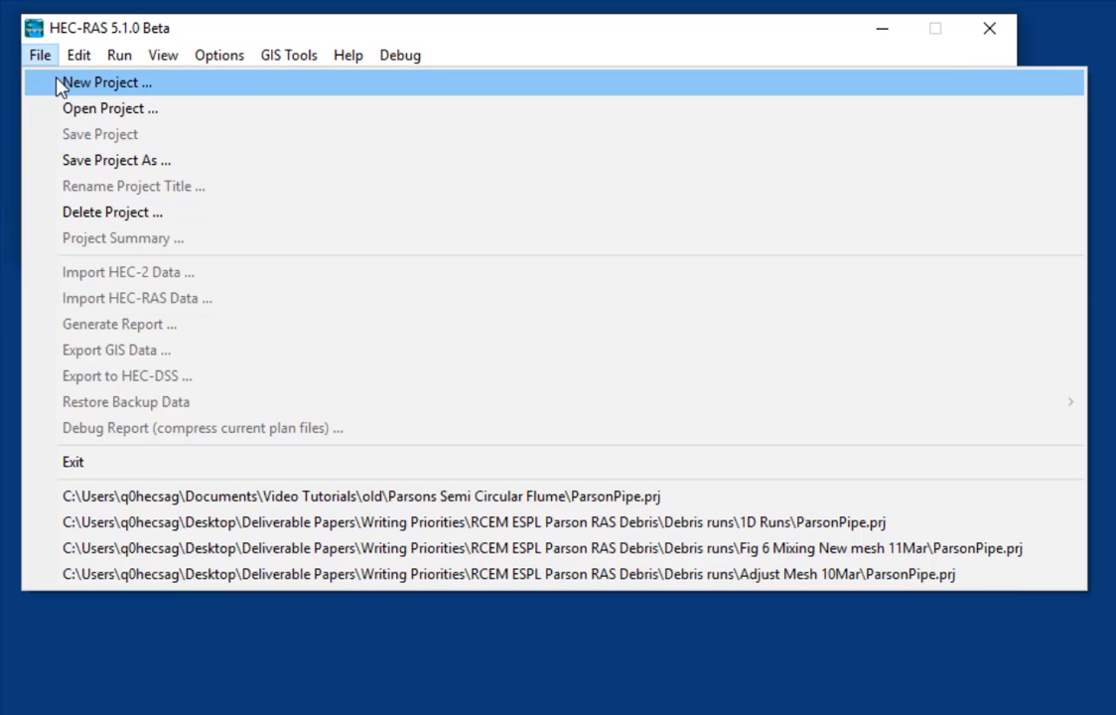
{"action": "left_click", "coordinate": [45, 60]}
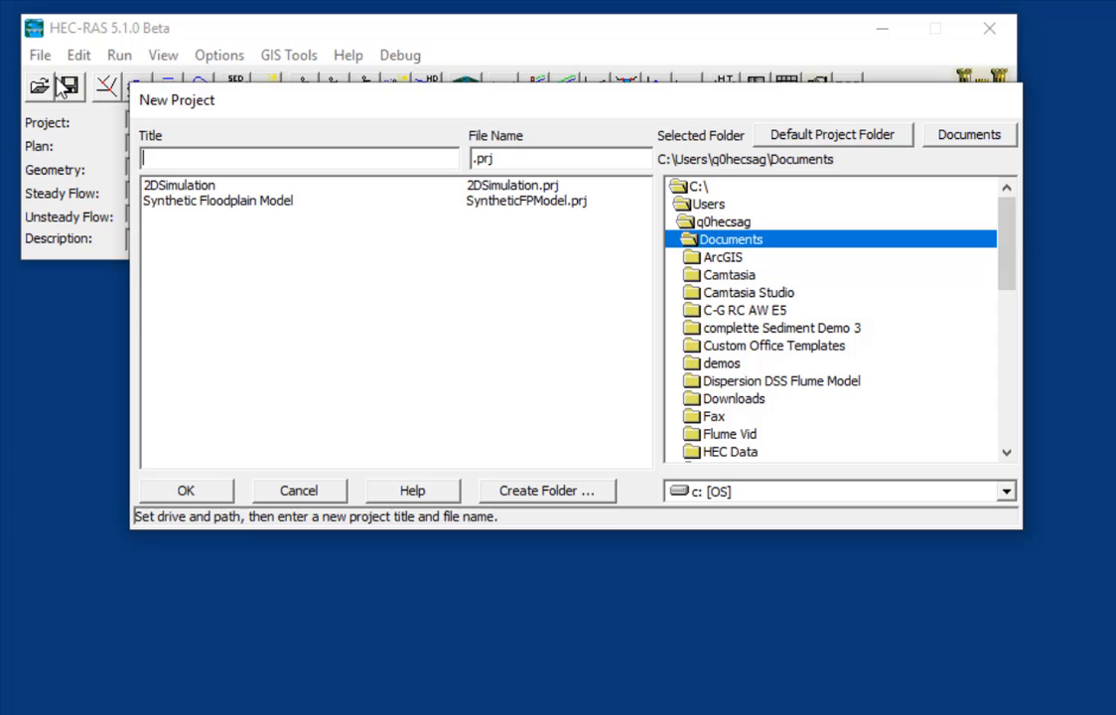
{"action": "left_click", "coordinate": [363, 163]}
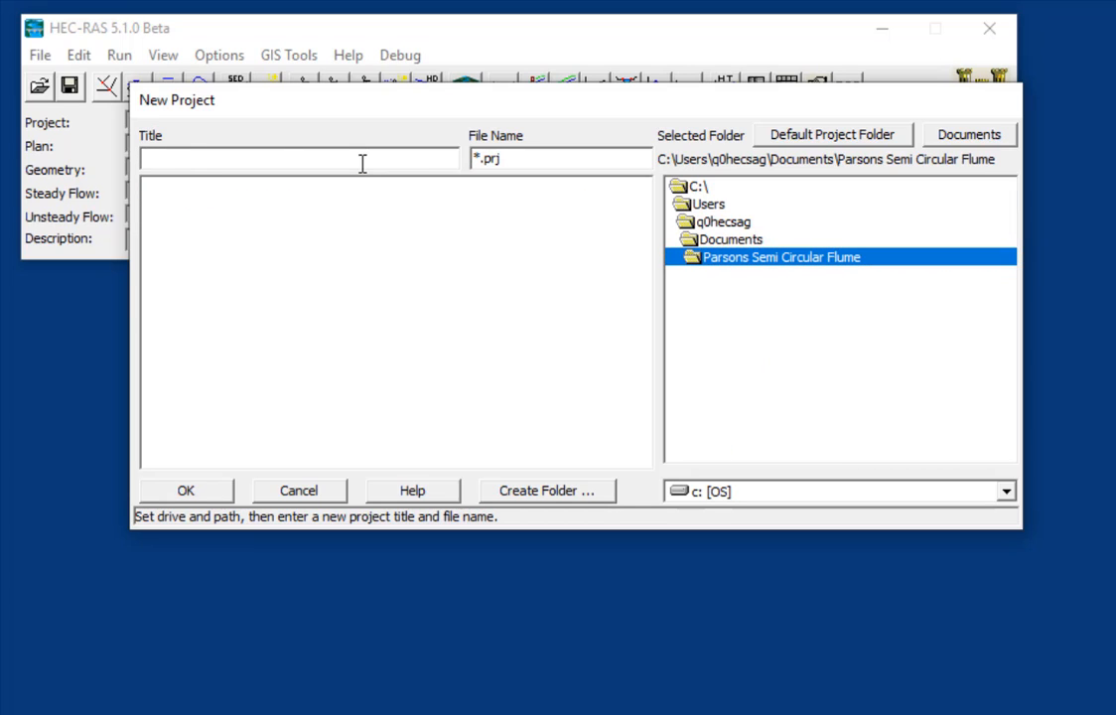
{"action": "type", "text": "Parsons "}
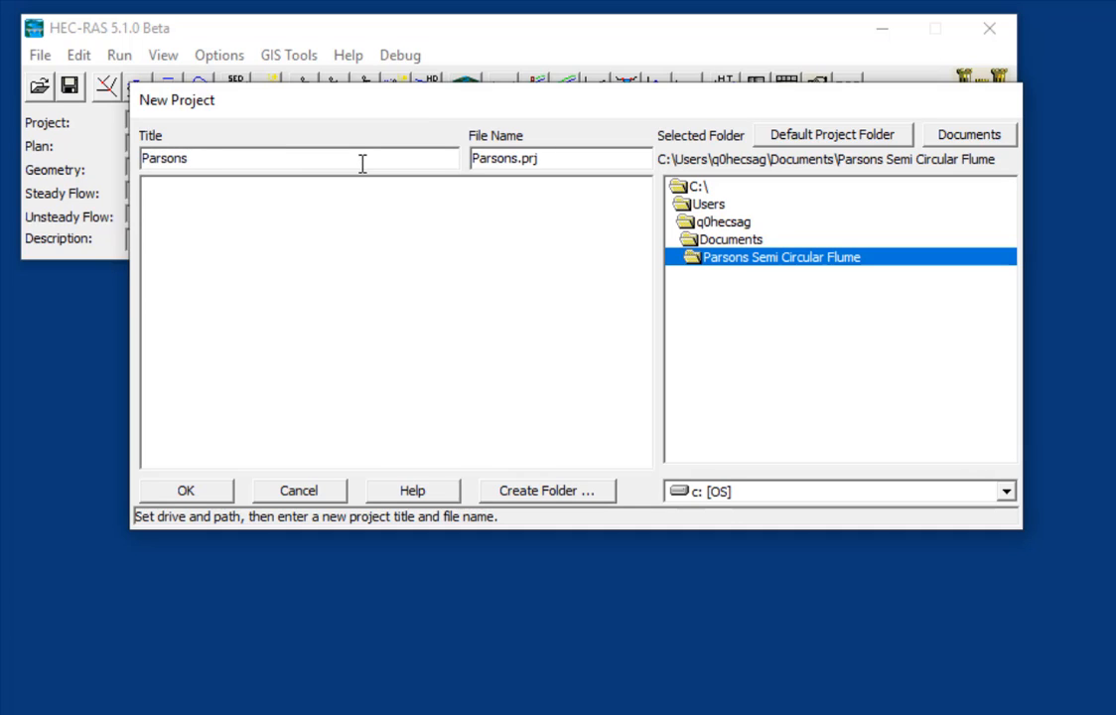
{"action": "type", "text": "Exp 1a"}
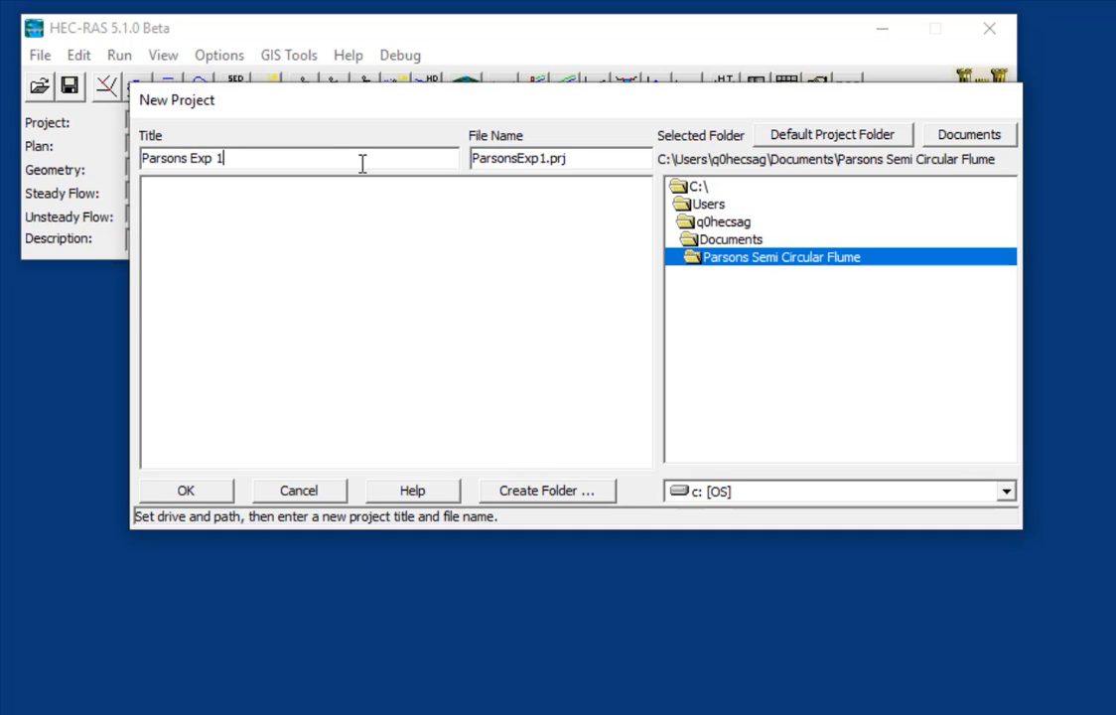
{"action": "left_click", "coordinate": [189, 491]}
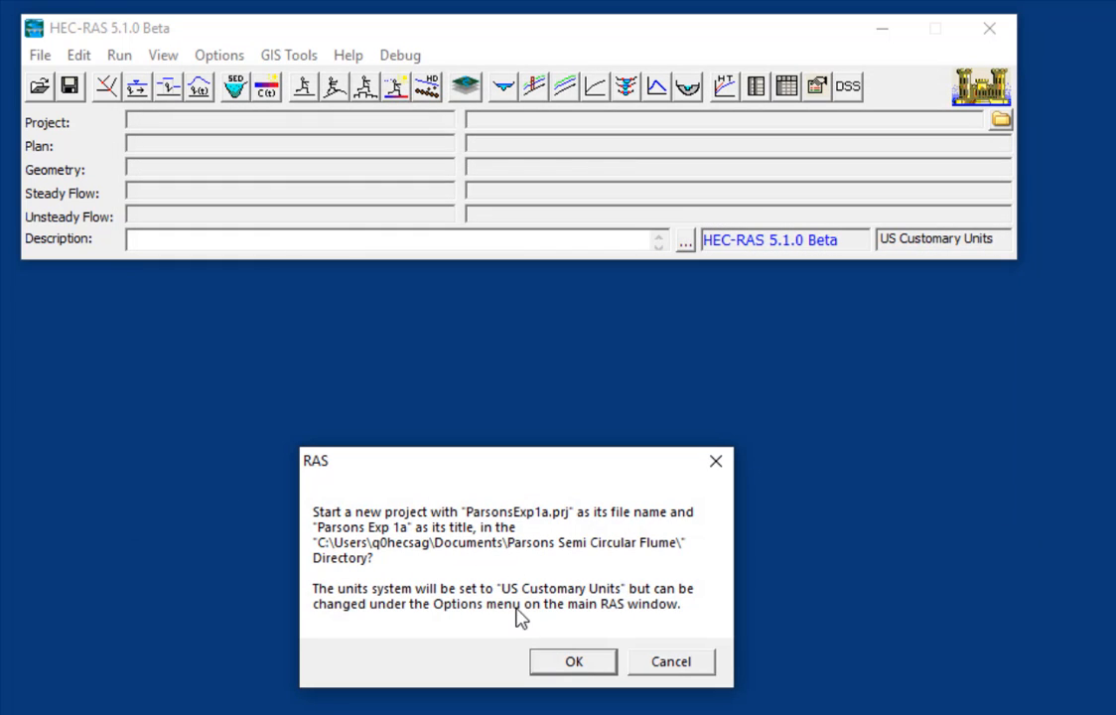
{"action": "left_click", "coordinate": [581, 663]}
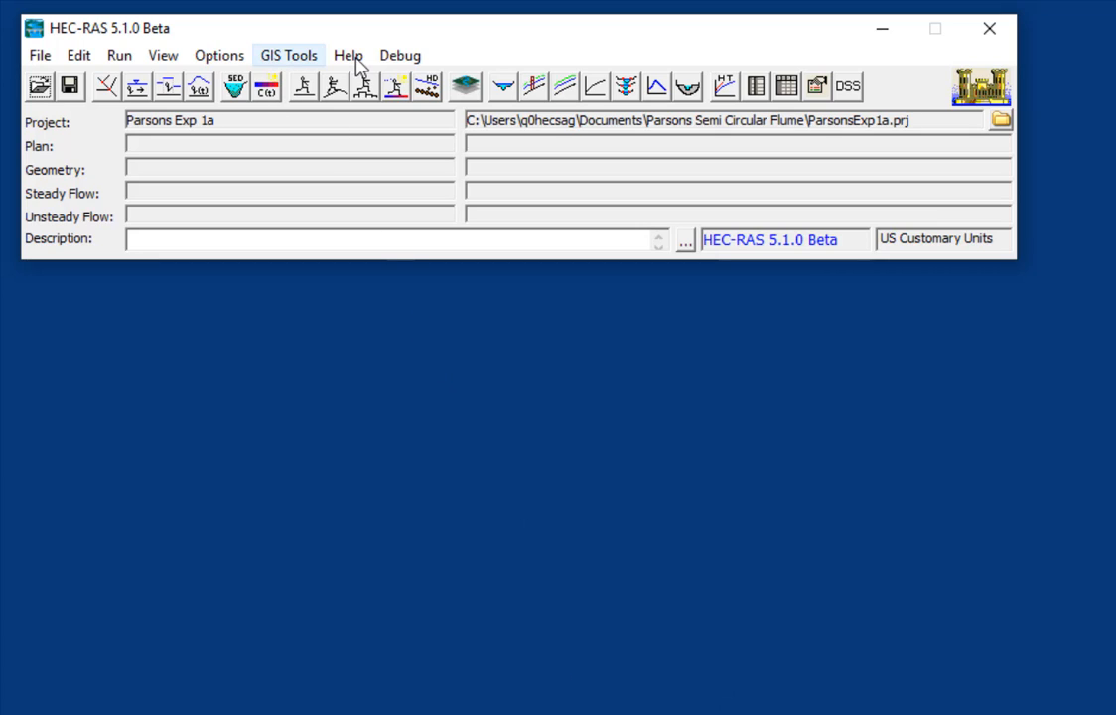
Step: Set the project's unit system to System International (Metric System)
{"action": "left_click", "coordinate": [238, 66]}
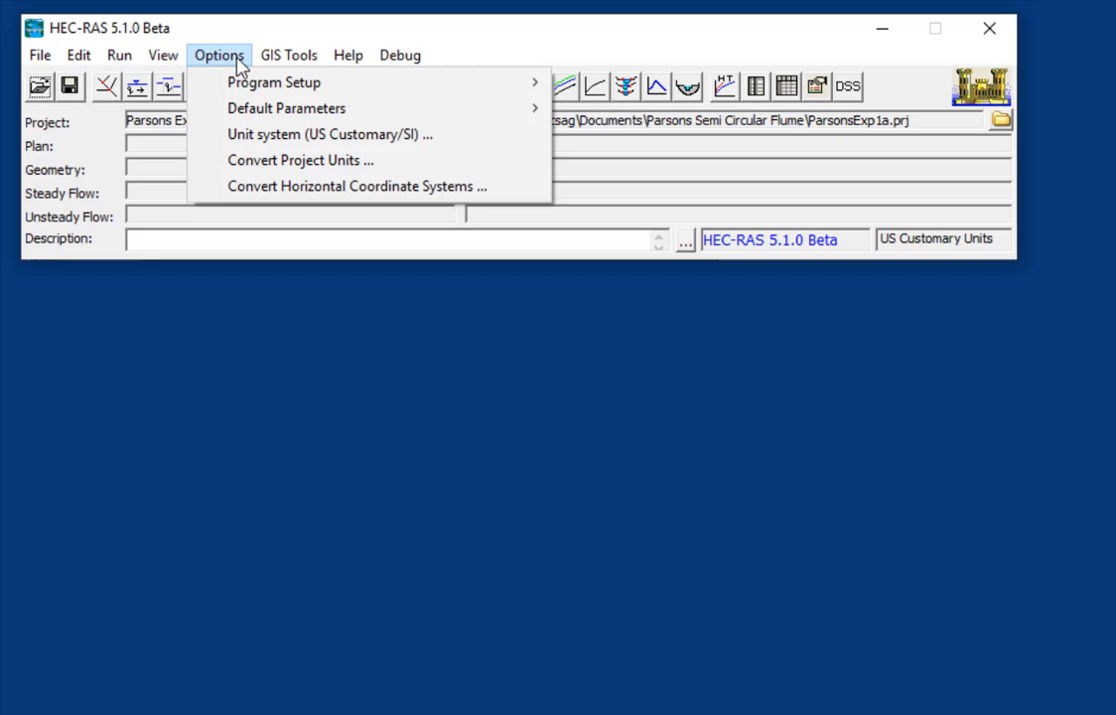
{"action": "left_click", "coordinate": [238, 136]}
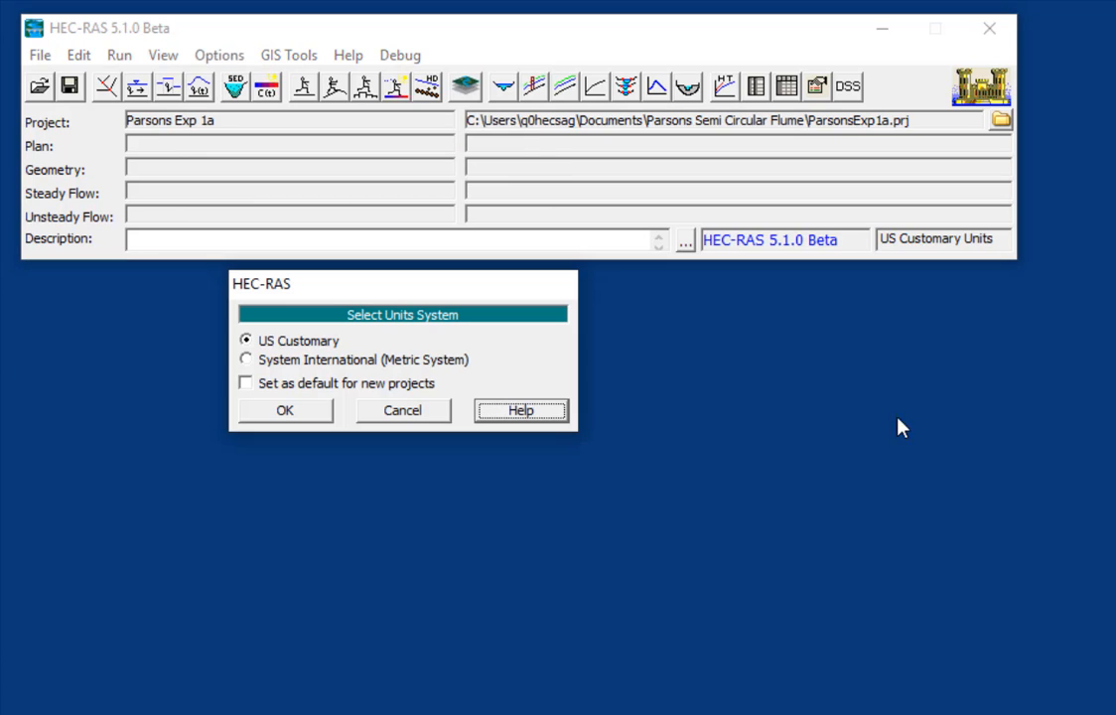
{"action": "left_click", "coordinate": [298, 361]}
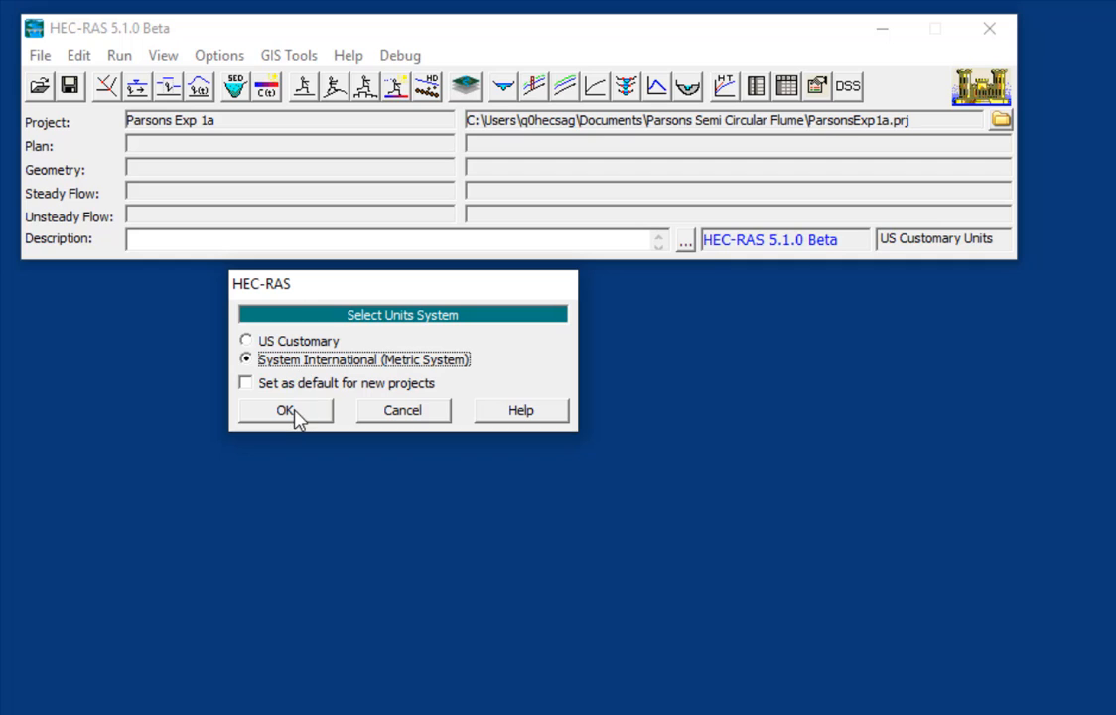
{"action": "left_click", "coordinate": [285, 411]}
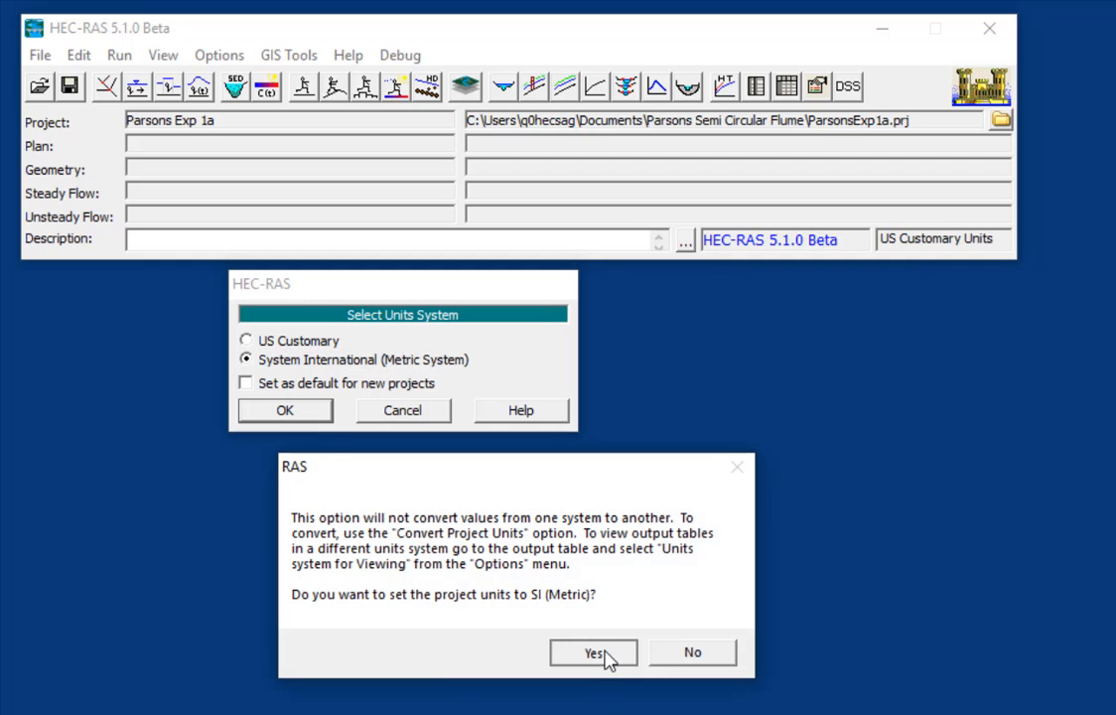
{"action": "left_click", "coordinate": [594, 652]}
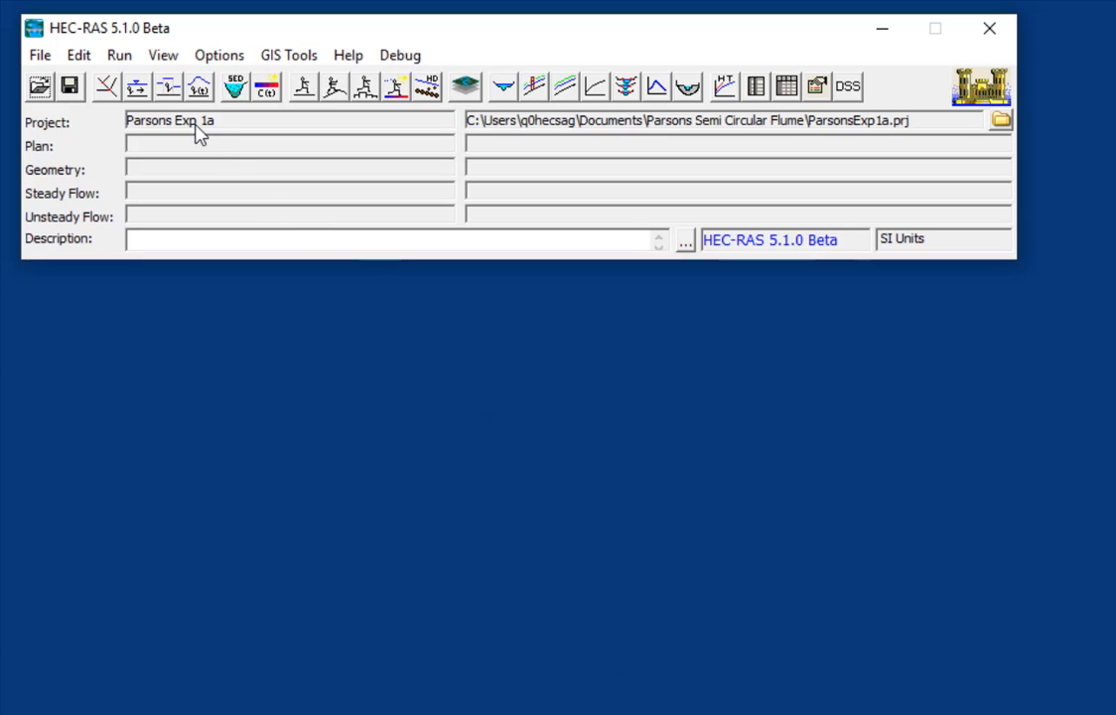
Step: Open the geometric data editor and save the geometry under the title "Parsons Experiment 1a"
{"action": "left_click", "coordinate": [79, 62]}
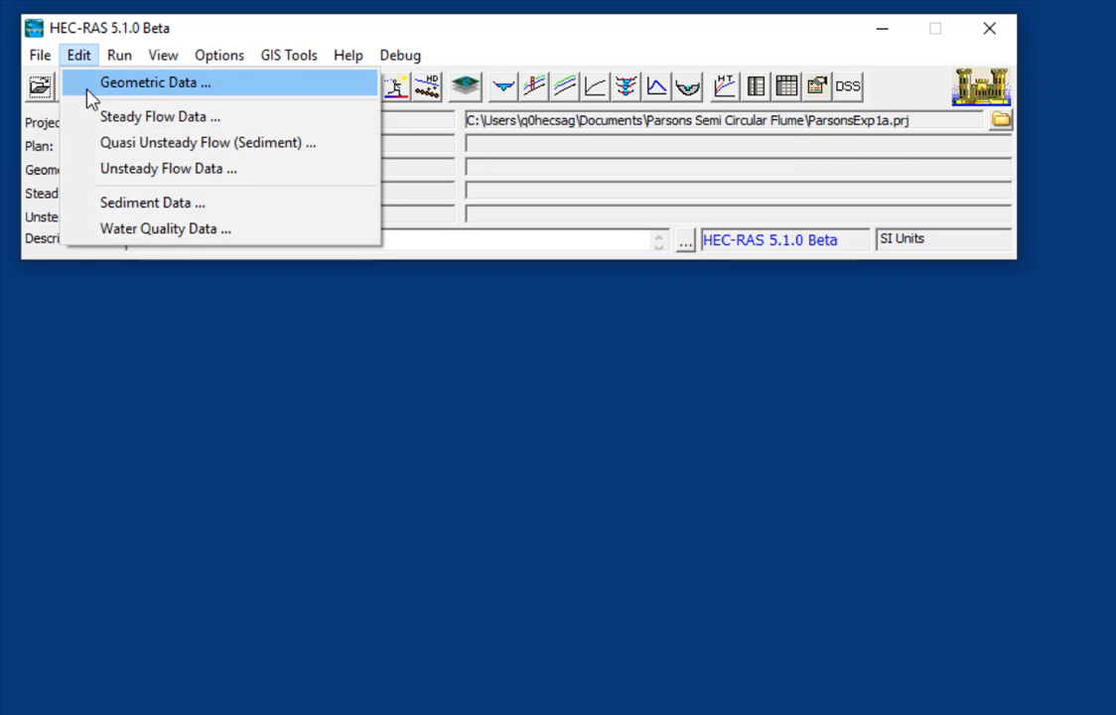
{"action": "left_click", "coordinate": [445, 171]}
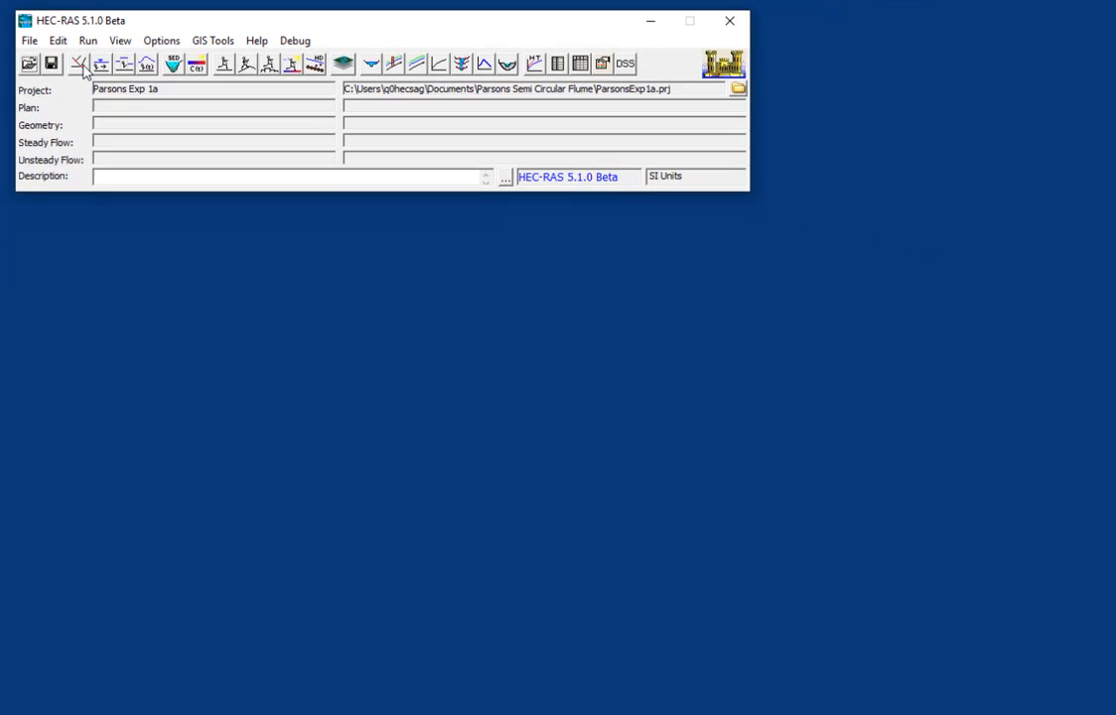
{"action": "left_click", "coordinate": [78, 63]}
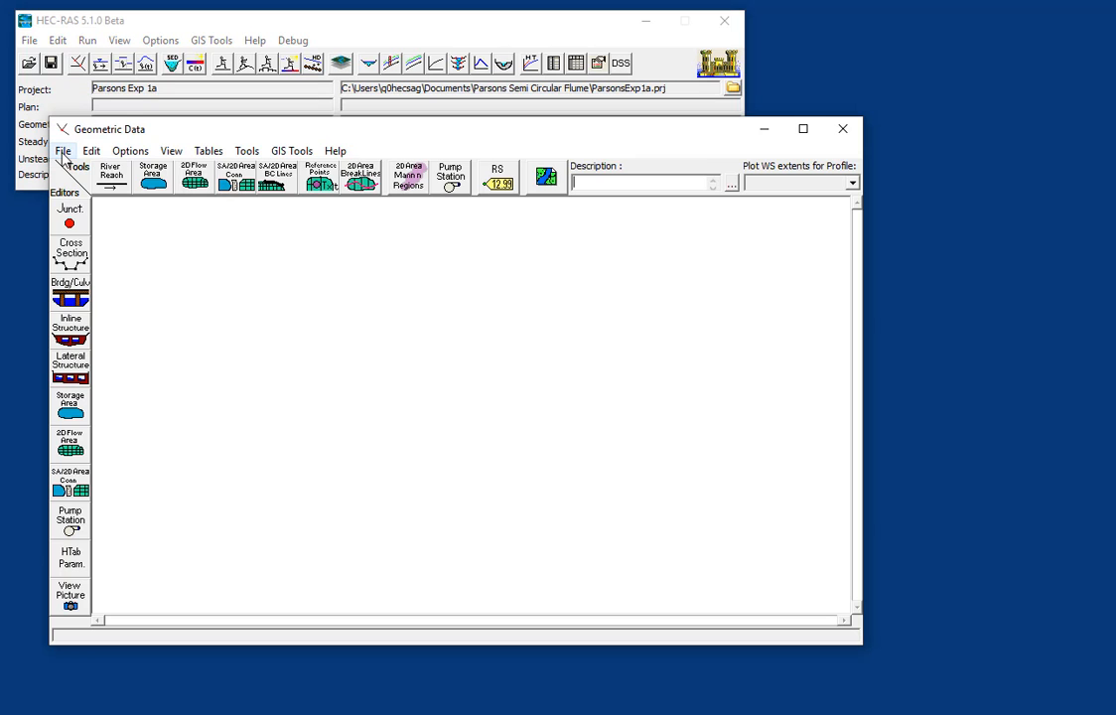
{"action": "left_click", "coordinate": [63, 150]}
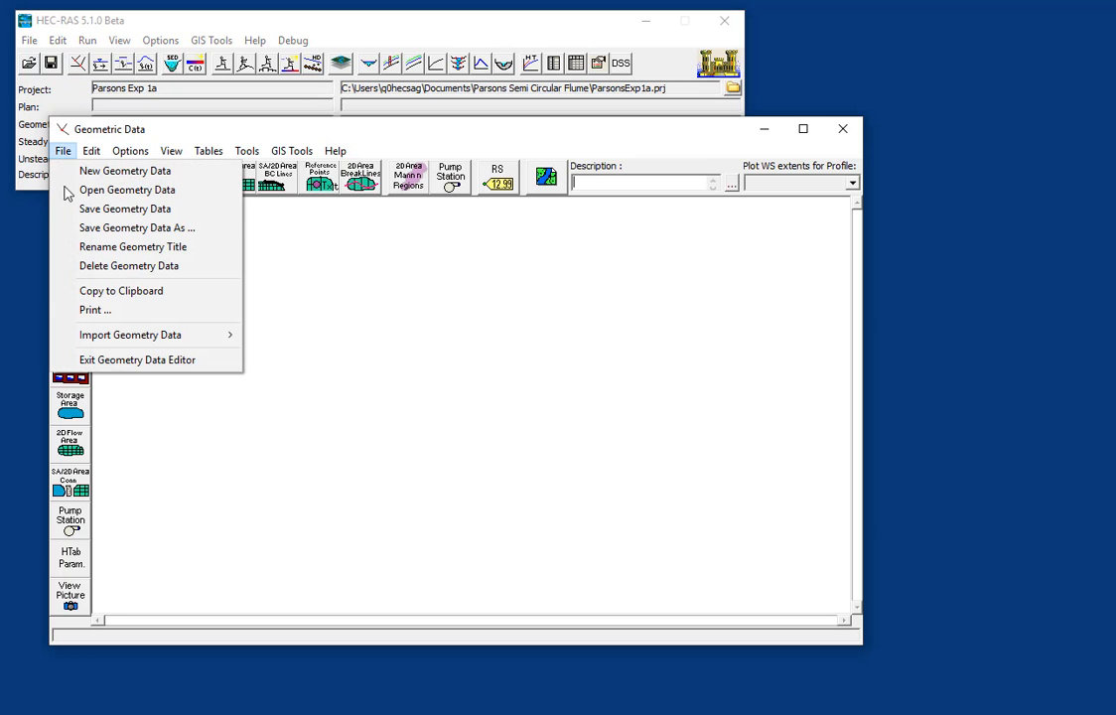
{"action": "left_click", "coordinate": [84, 233]}
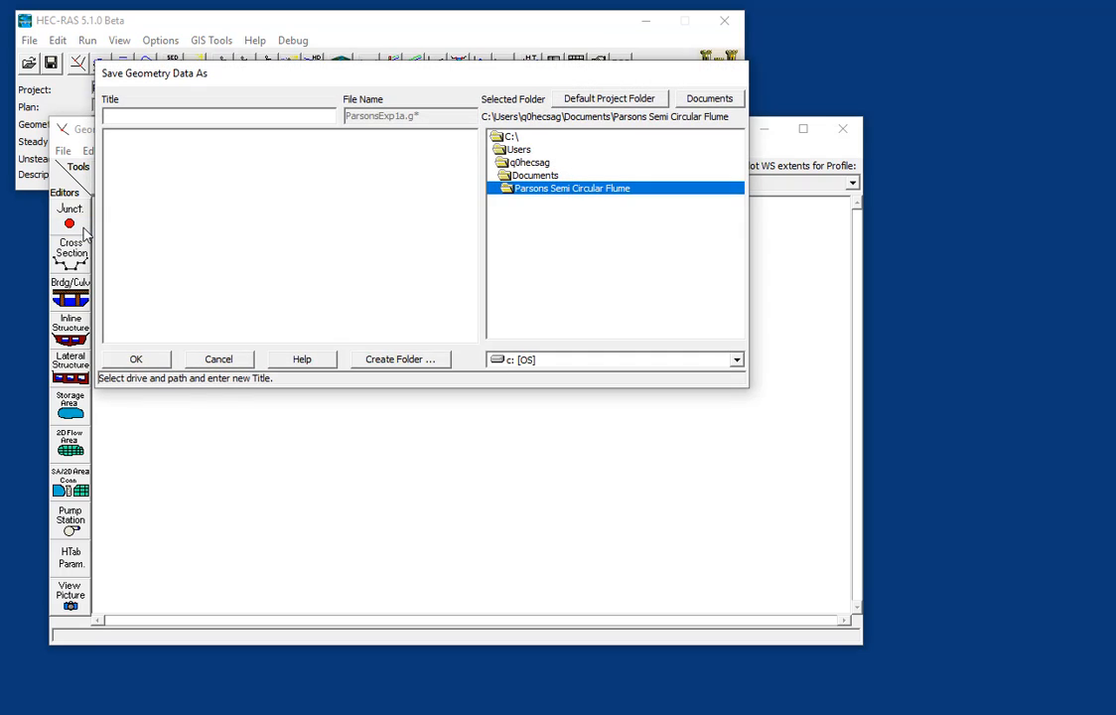
{"action": "type", "text": "Parsons Experiment 1a"}
{"action": "key", "text": "Return"}
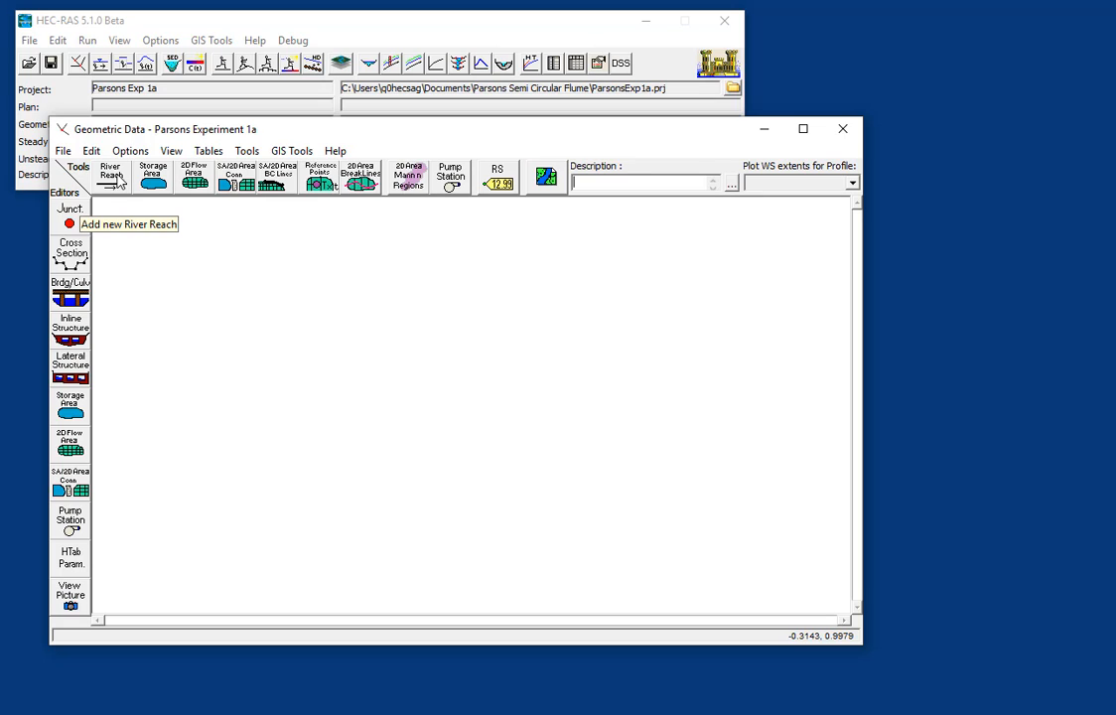
Step: Draw a nearly horizontal river reach from left to right across the schematic, with river name Parsons and reach name Flume
{"action": "left_click", "coordinate": [111, 177]}
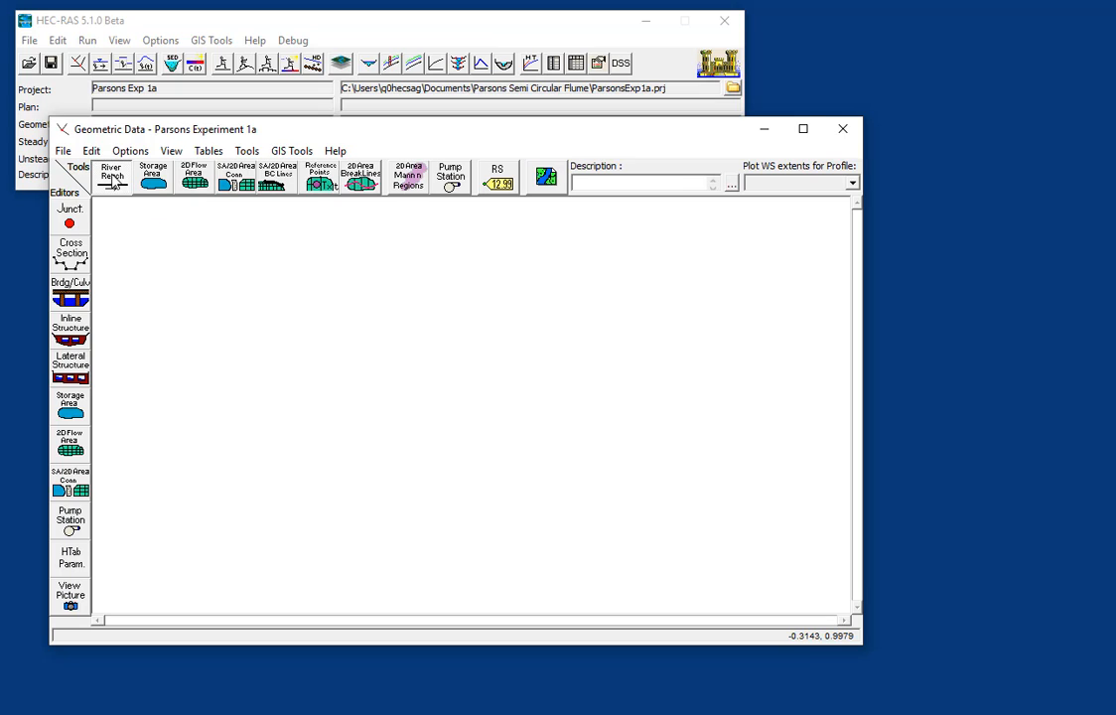
{"action": "left_click", "coordinate": [149, 393]}
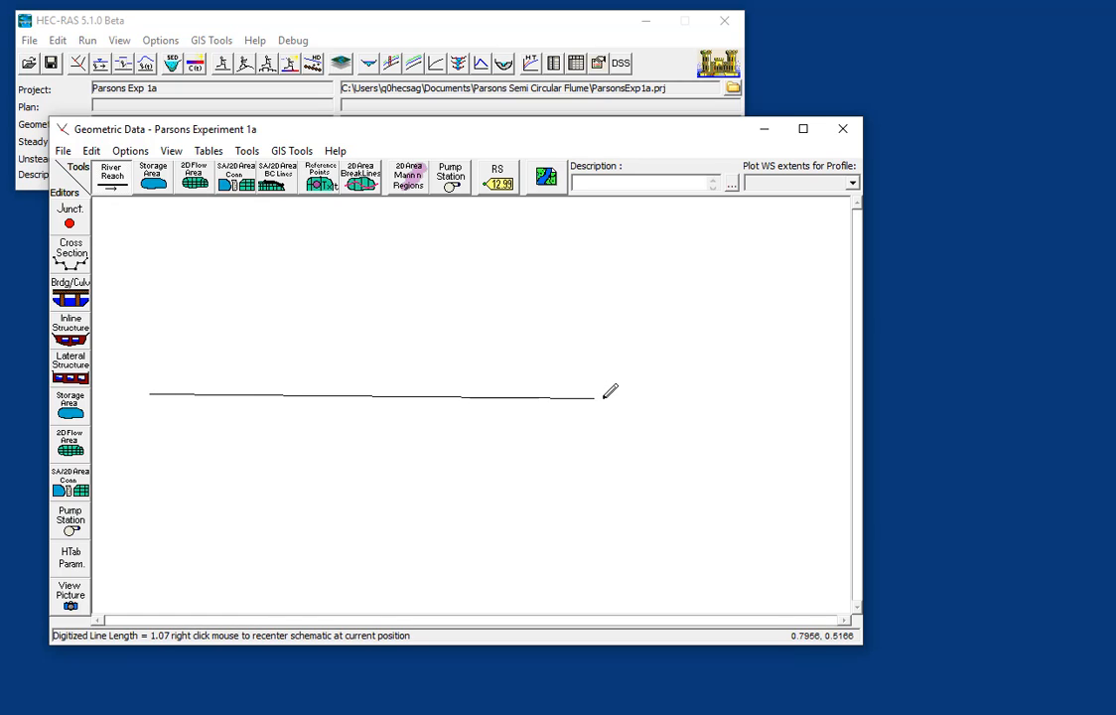
{"action": "double_click", "coordinate": [714, 394]}
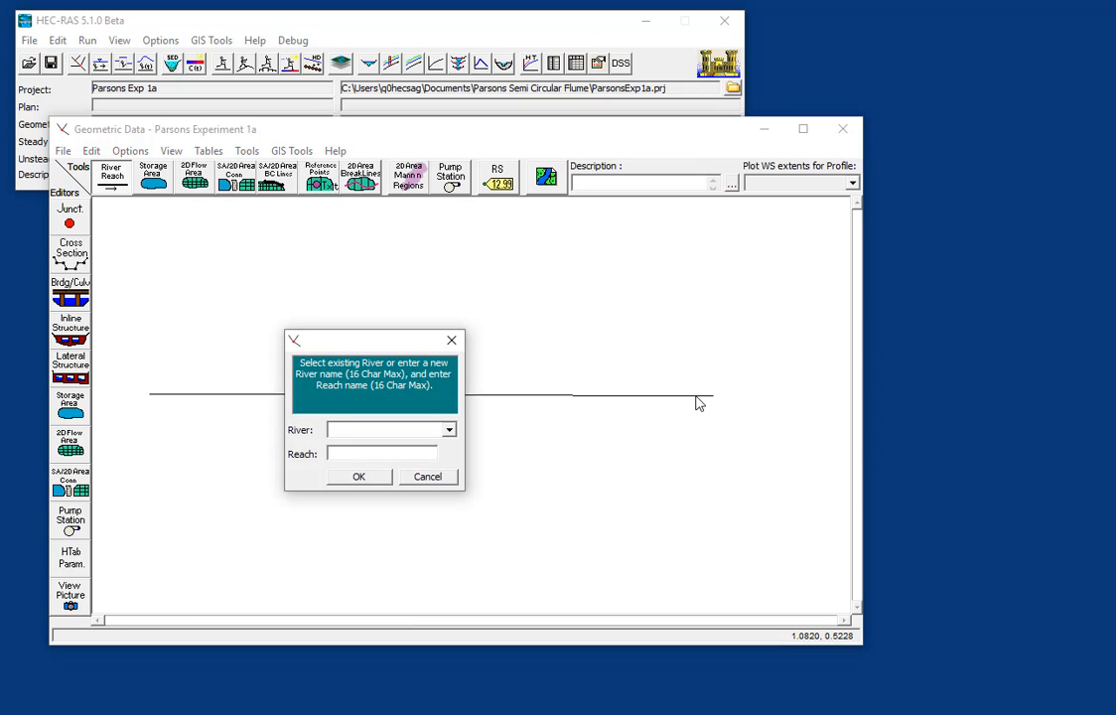
{"action": "type", "text": "Parsons"}
{"action": "key", "text": "Tab"}
{"action": "type", "text": "Flume"}
{"action": "key", "text": "Return"}
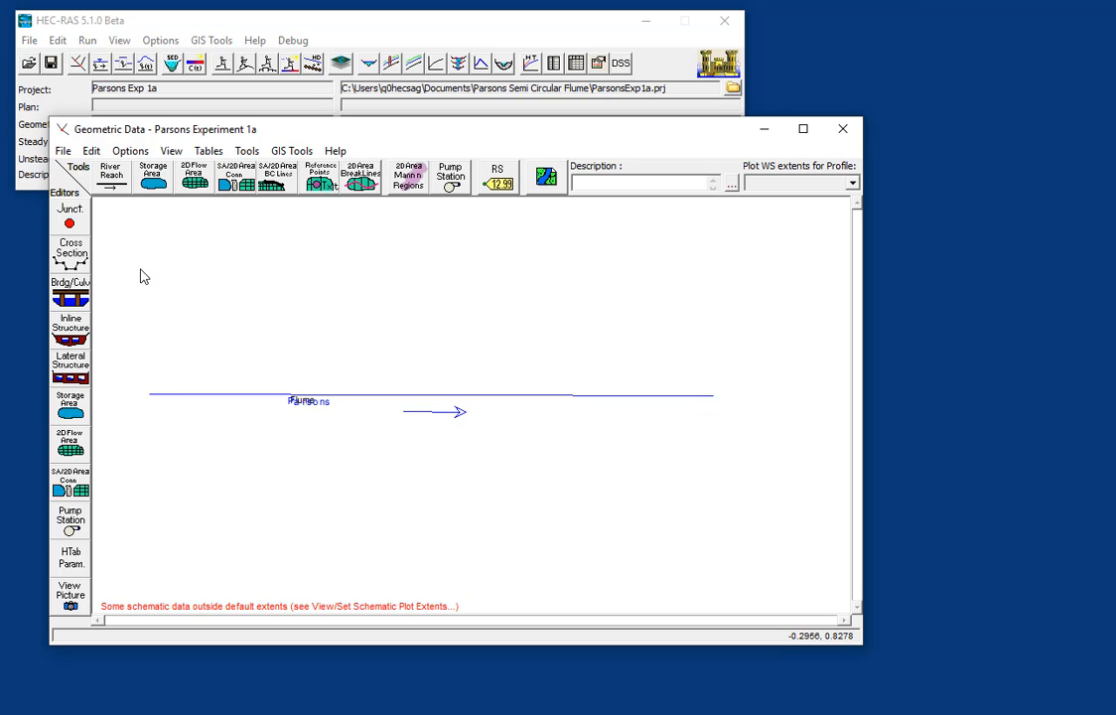
Step: Add a new cross section at river station 0 in the Flume reach
{"action": "left_click", "coordinate": [71, 251]}
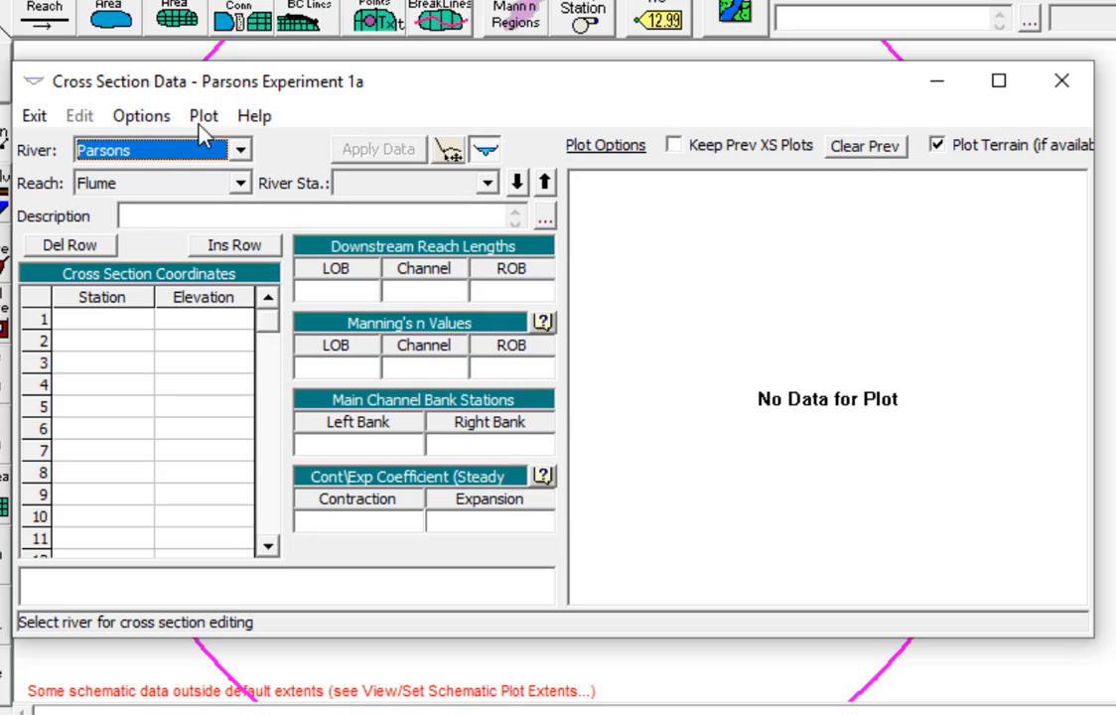
{"action": "left_click", "coordinate": [144, 117]}
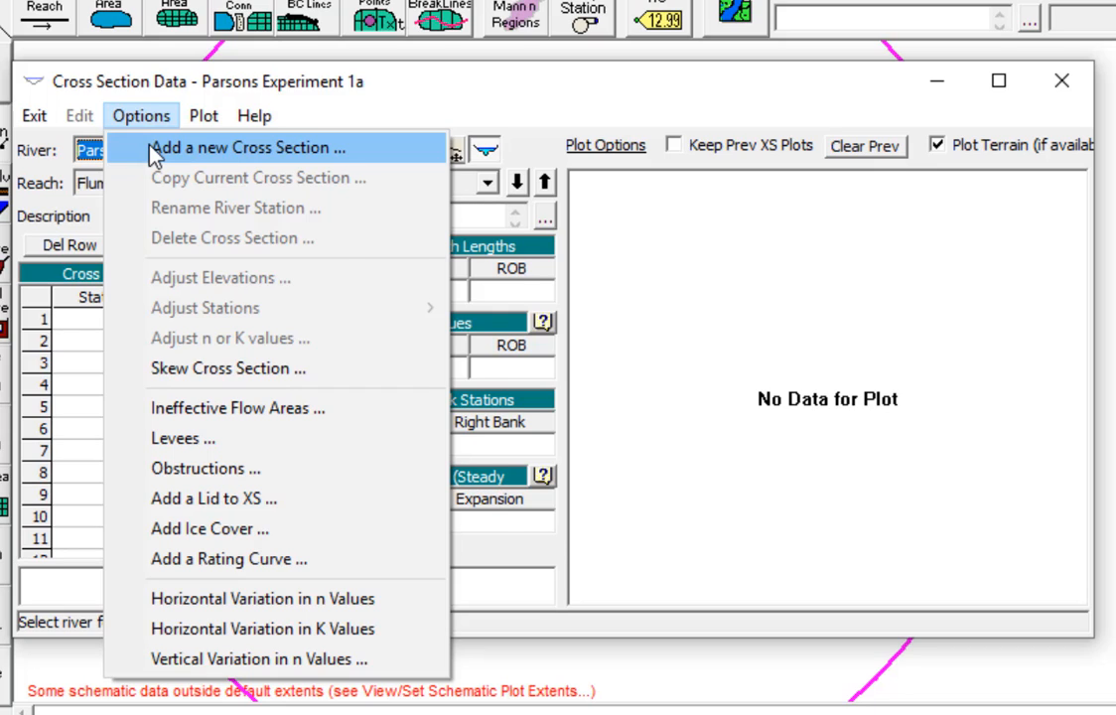
{"action": "left_click", "coordinate": [154, 151]}
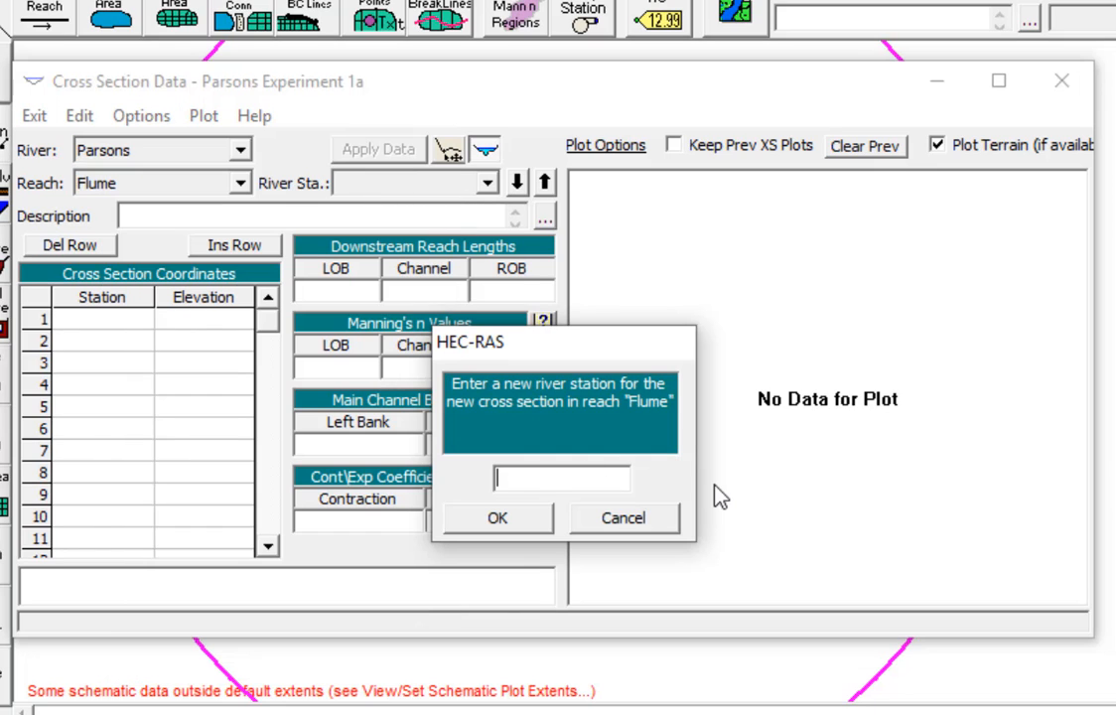
{"action": "type", "text": "0"}
{"action": "left_click", "coordinate": [535, 517]}
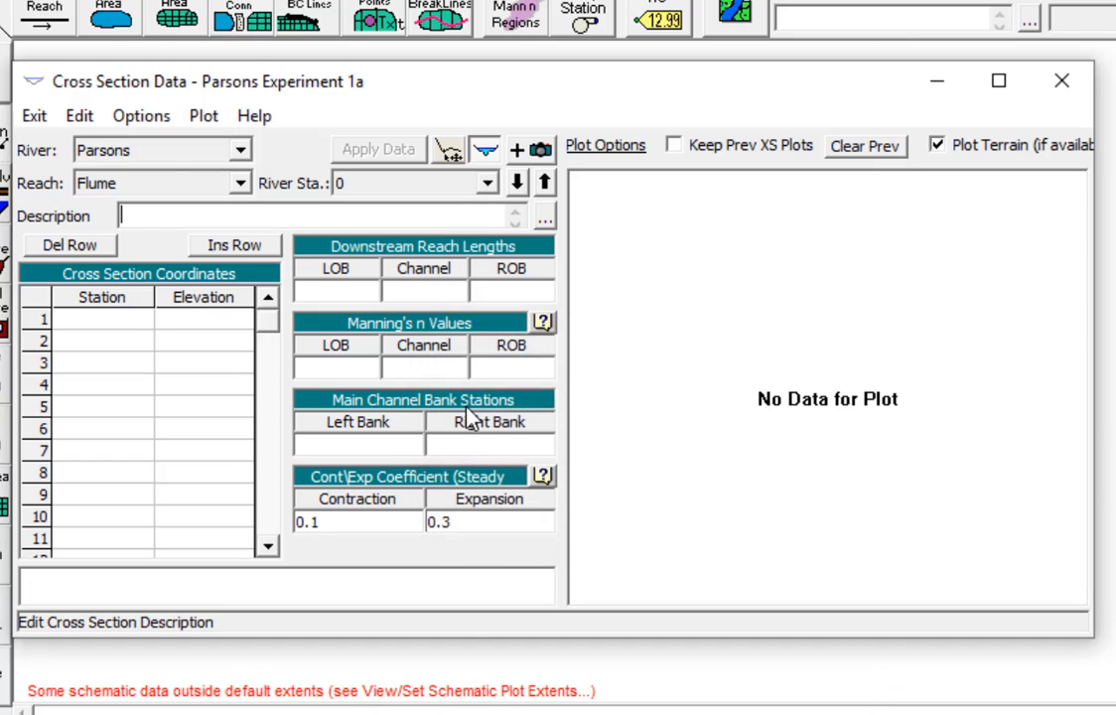
Step: Set the downstream reach lengths of station 0 to 0 for the left overbank, channel and right overbank
{"action": "left_click", "coordinate": [358, 289]}
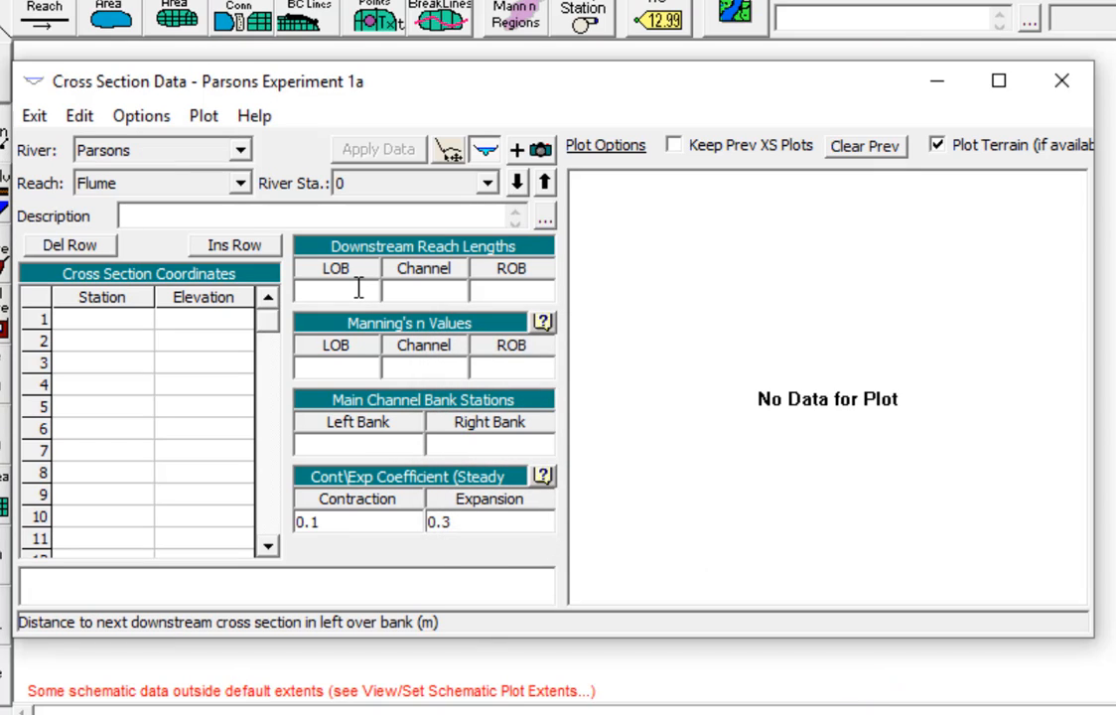
{"action": "type", "text": "0"}
{"action": "left_click", "coordinate": [452, 289]}
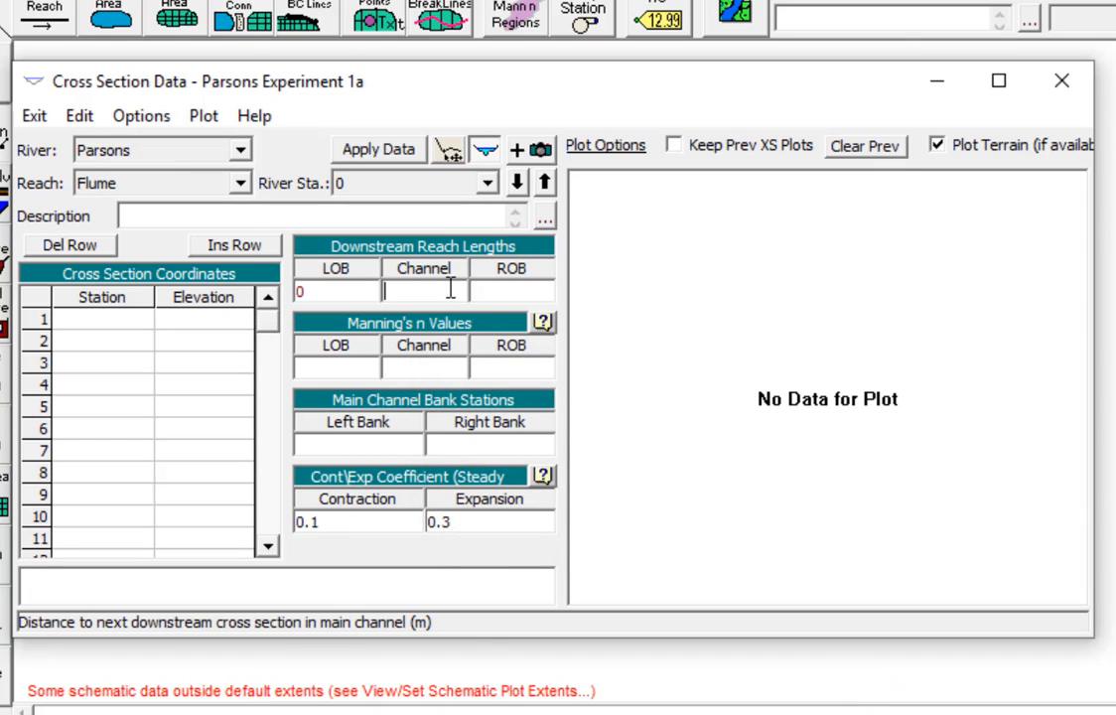
{"action": "type", "text": "0"}
{"action": "left_click", "coordinate": [520, 292]}
{"action": "type", "text": "0"}
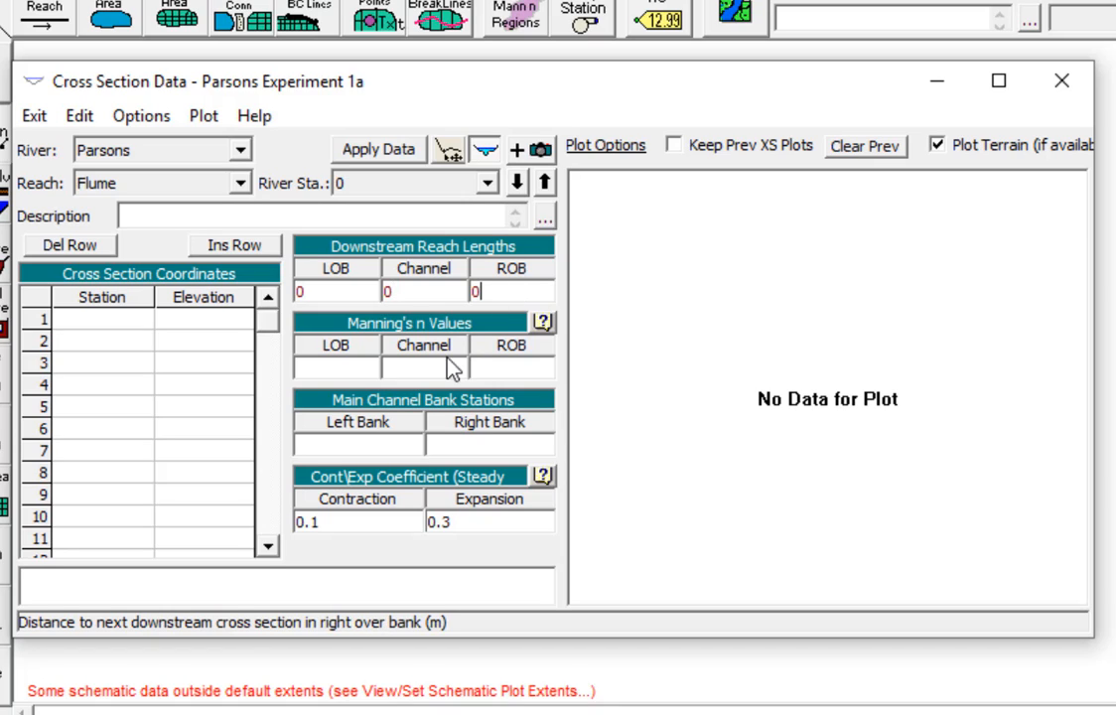
Step: Set the Manning's n values of station 0 to 0.016 for the left overbank, channel and right overbank
{"action": "left_click", "coordinate": [355, 367]}
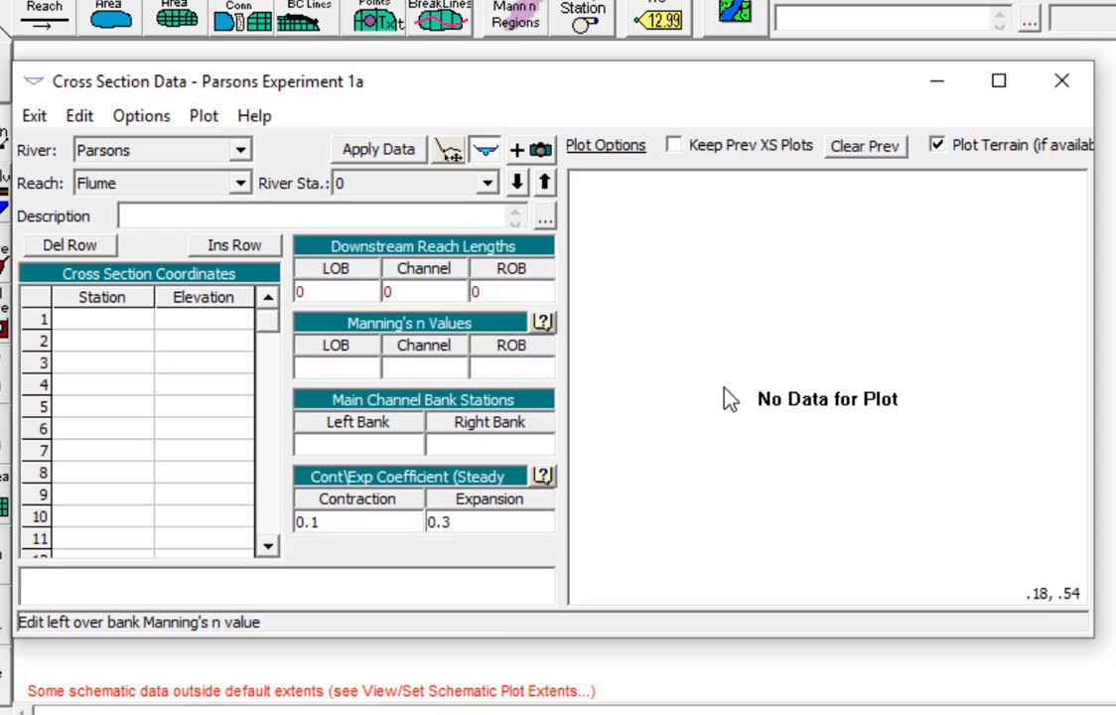
{"action": "type", "text": "0.016"}
{"action": "left_click_drag", "start_coordinate": [362, 368], "coordinate": [279, 369]}
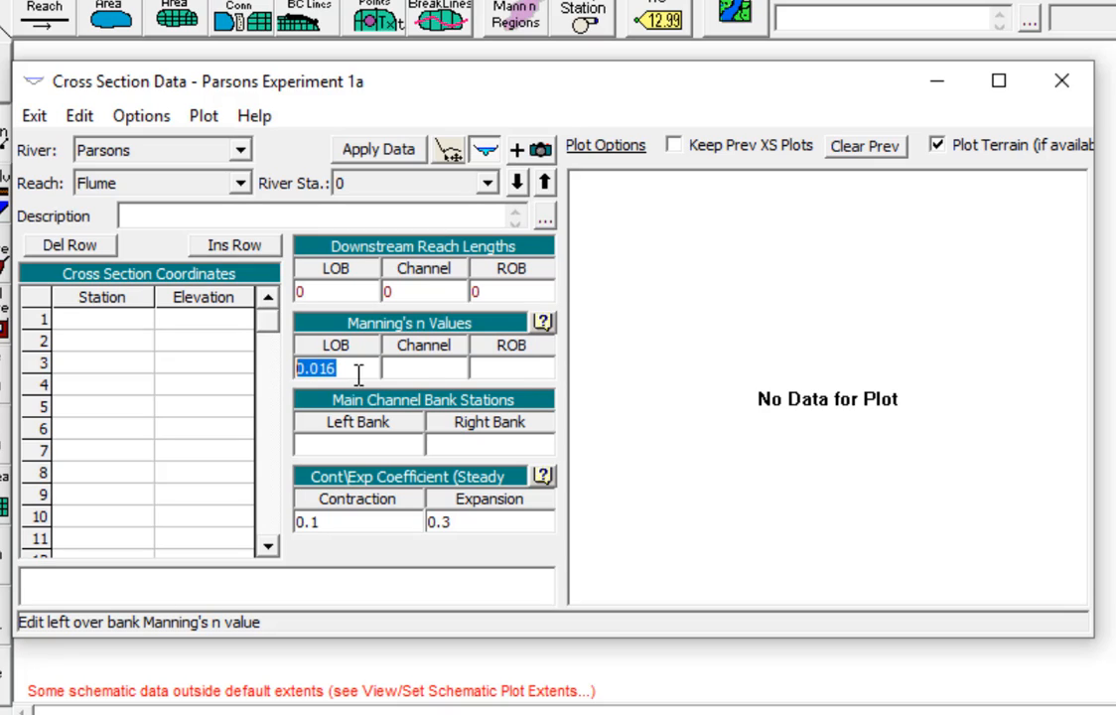
{"action": "key", "text": "ctrl+c"}
{"action": "key", "text": "Tab"}
{"action": "key", "text": "ctrl+v"}
{"action": "key", "text": "Tab"}
{"action": "key", "text": "ctrl+v"}
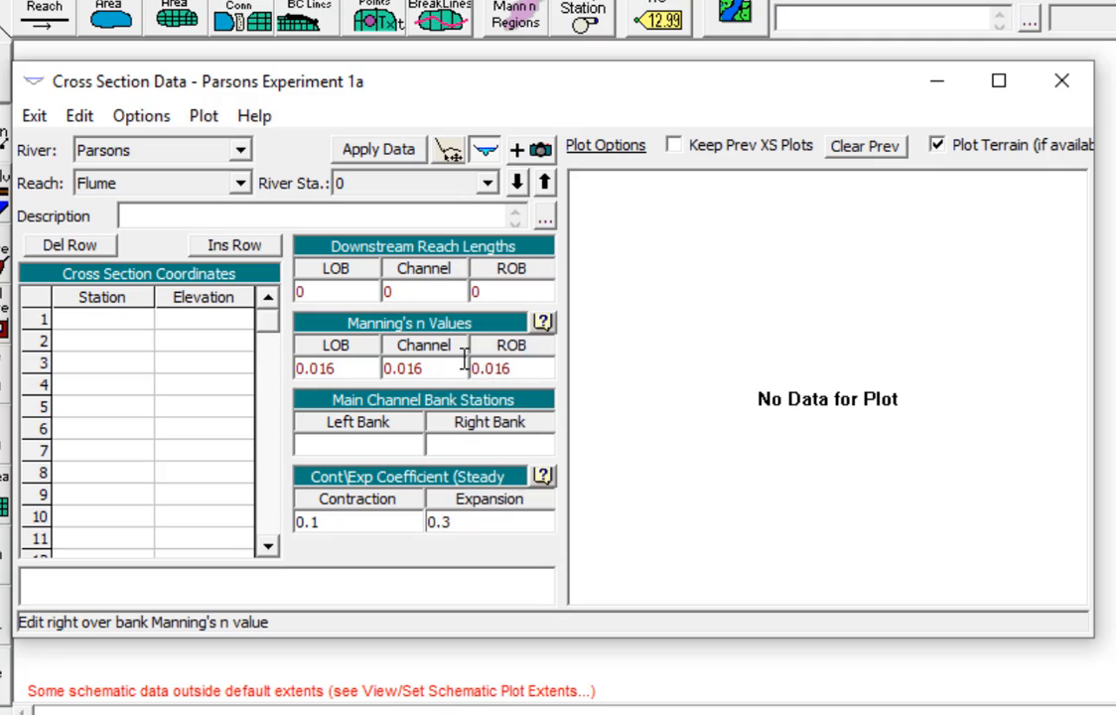
Step: Select station 0's Station and Elevation columns, switch to Excel, and copy all station-elevation pairs of DS XS (Station 0m) starting at row 3
{"action": "left_click", "coordinate": [114, 300]}
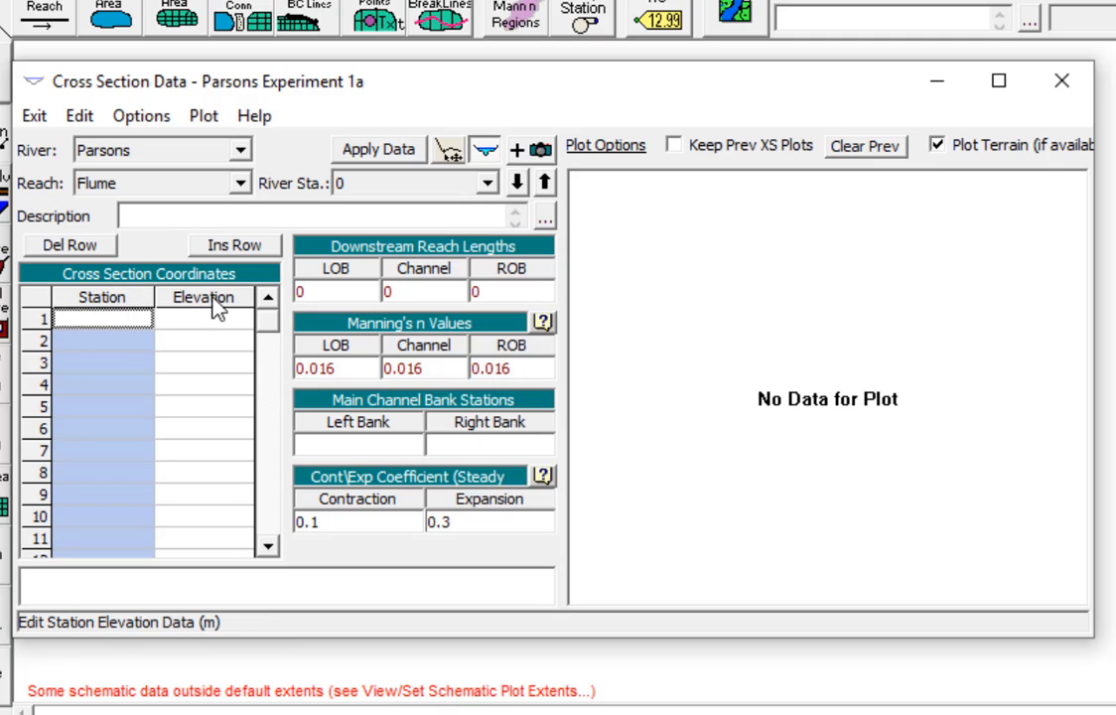
{"action": "left_click", "coordinate": [213, 300]}
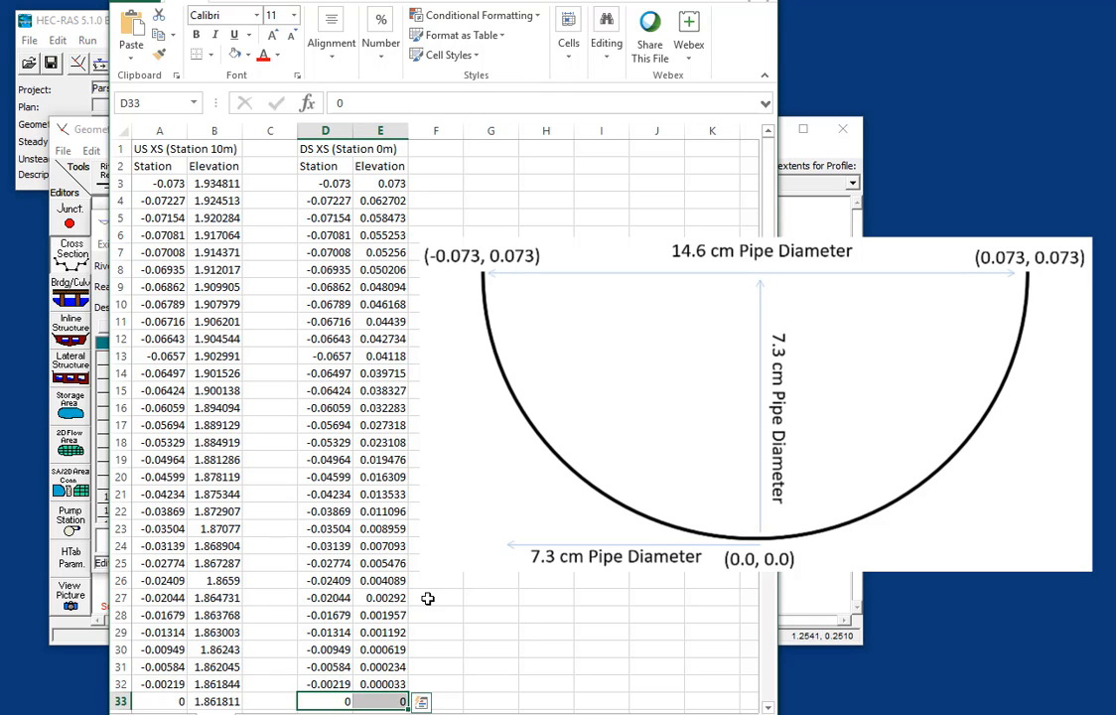
{"action": "left_click", "coordinate": [398, 702]}
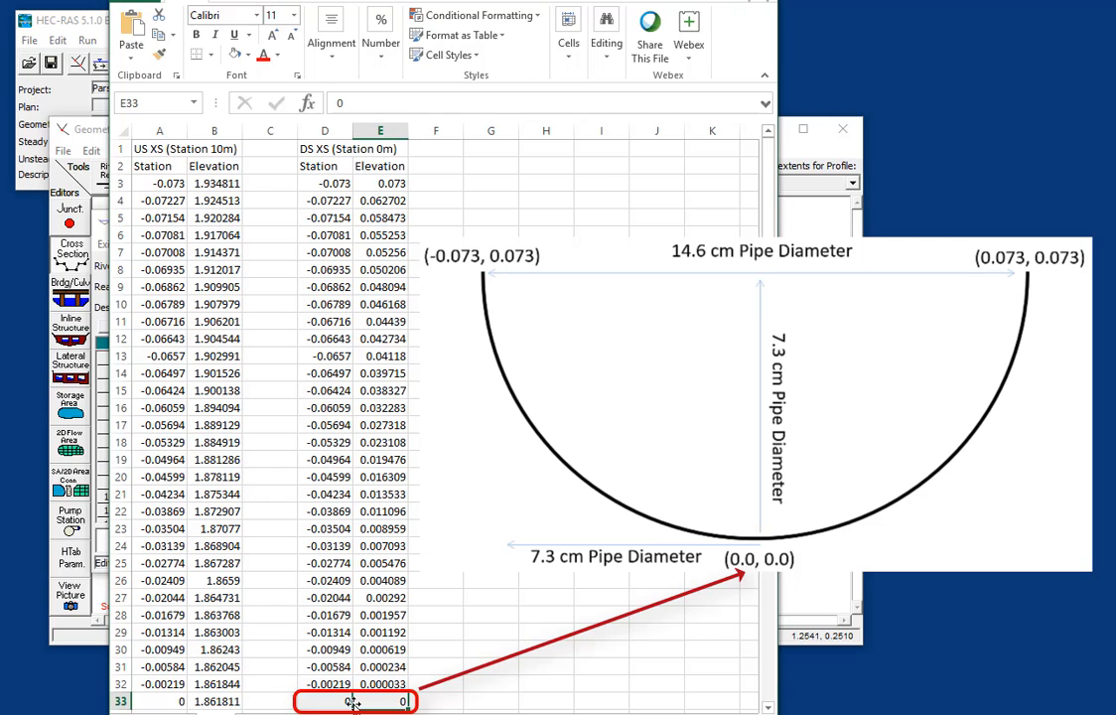
{"action": "left_click", "coordinate": [305, 702]}
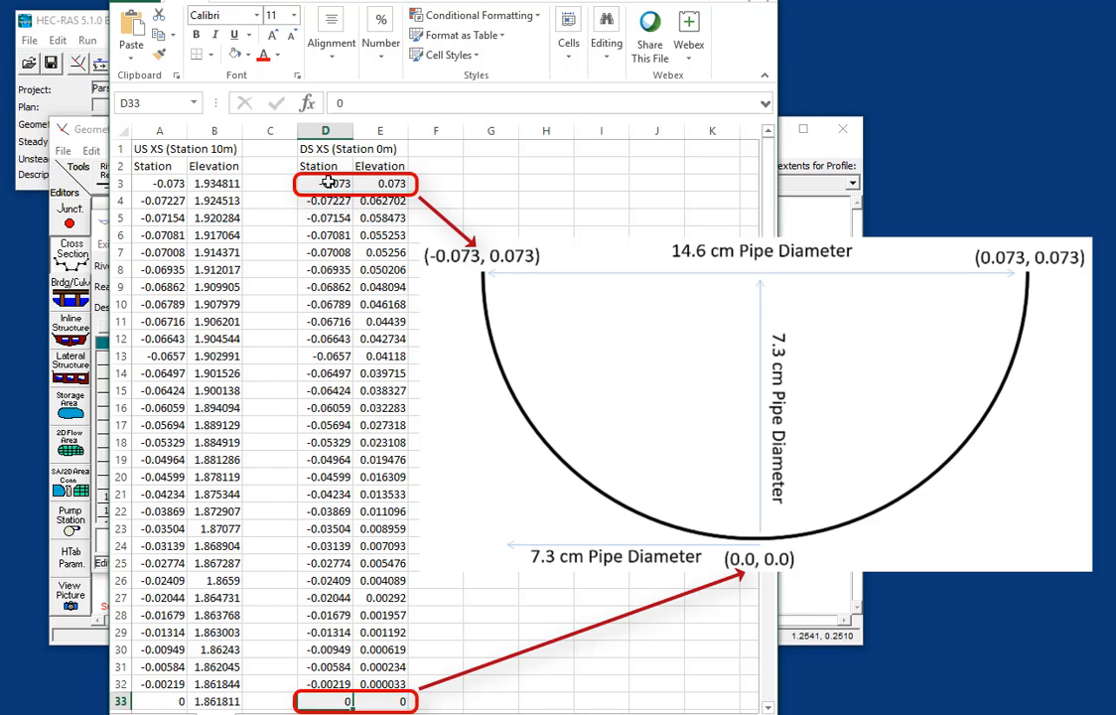
{"action": "left_click", "coordinate": [328, 183]}
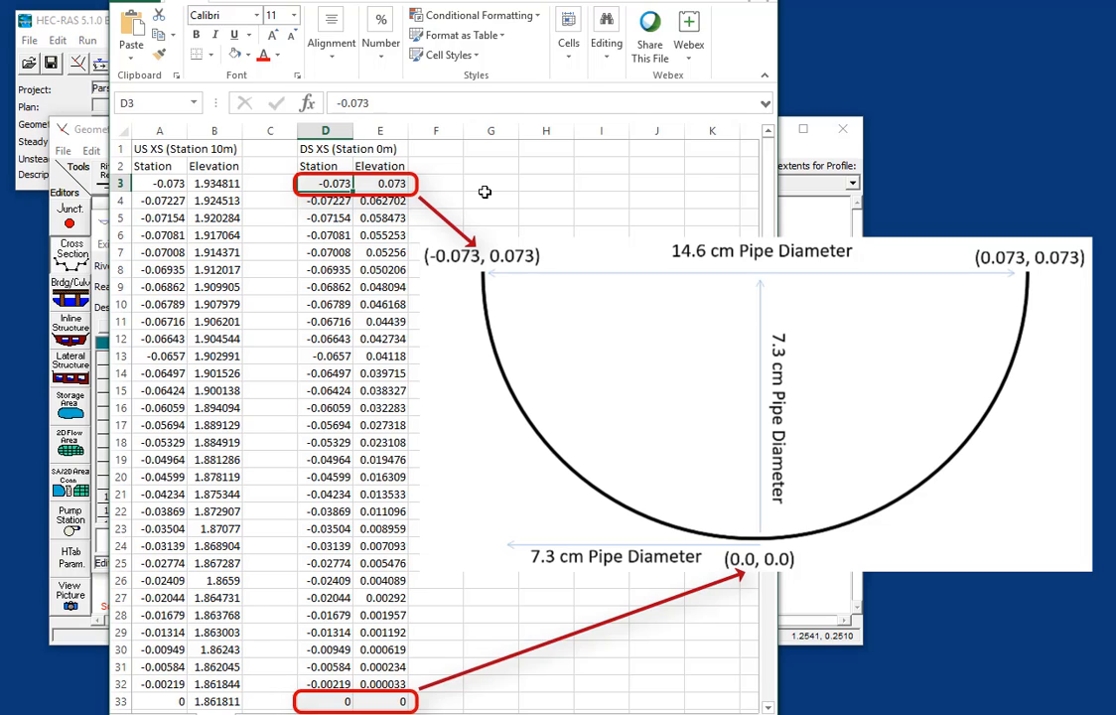
{"action": "key", "text": "shift+Right"}
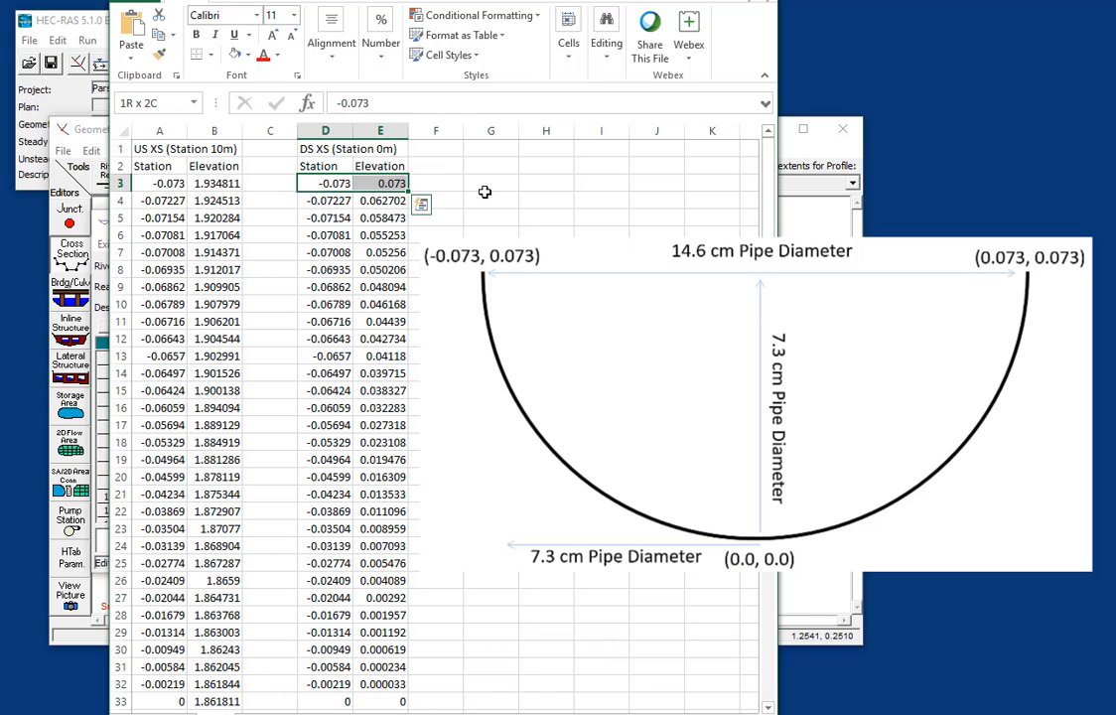
{"action": "key", "text": "ctrl+shift+Down"}
{"action": "key", "text": "ctrl+c"}
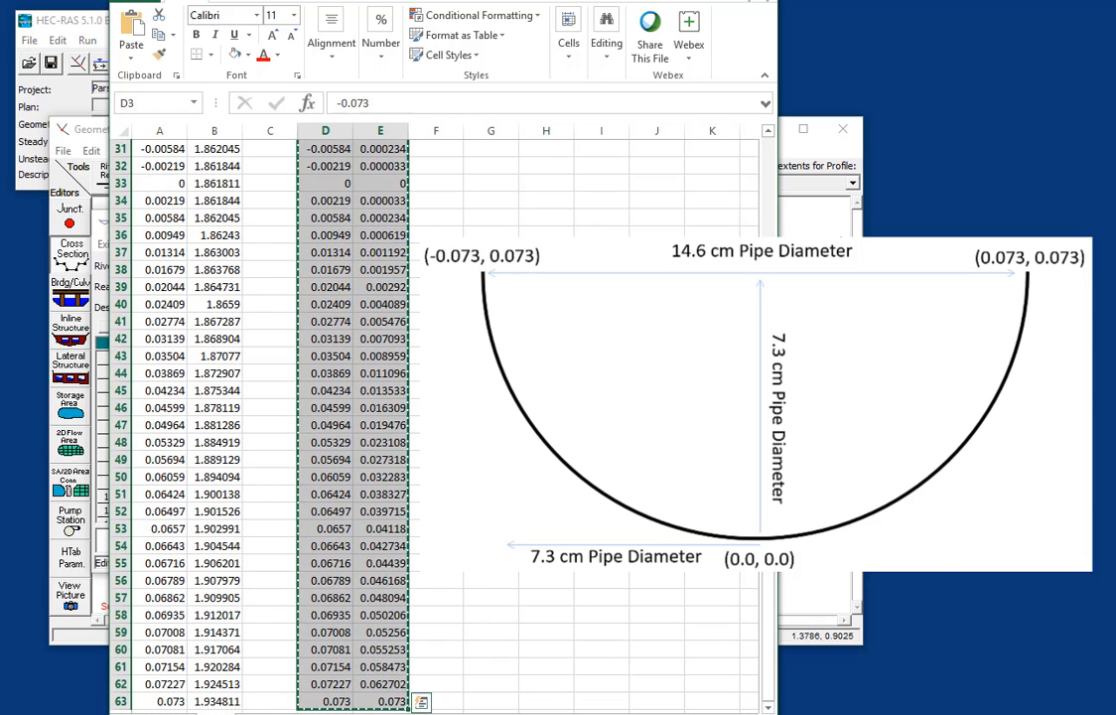
Step: Return to HEC-RAS, paste the copied station-elevation pairs into the coordinates table of station 0, and apply the data
{"action": "left_click", "coordinate": [845, 243]}
{"action": "left_click", "coordinate": [70, 250]}
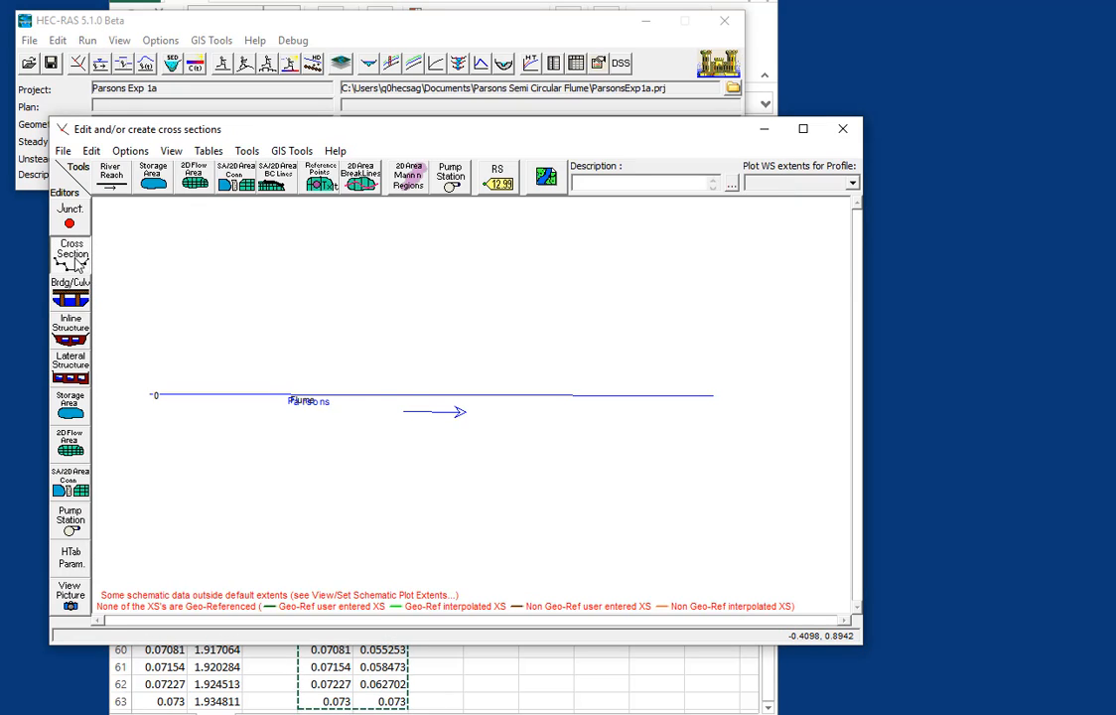
{"action": "left_click_drag", "start_coordinate": [149, 359], "coordinate": [204, 367]}
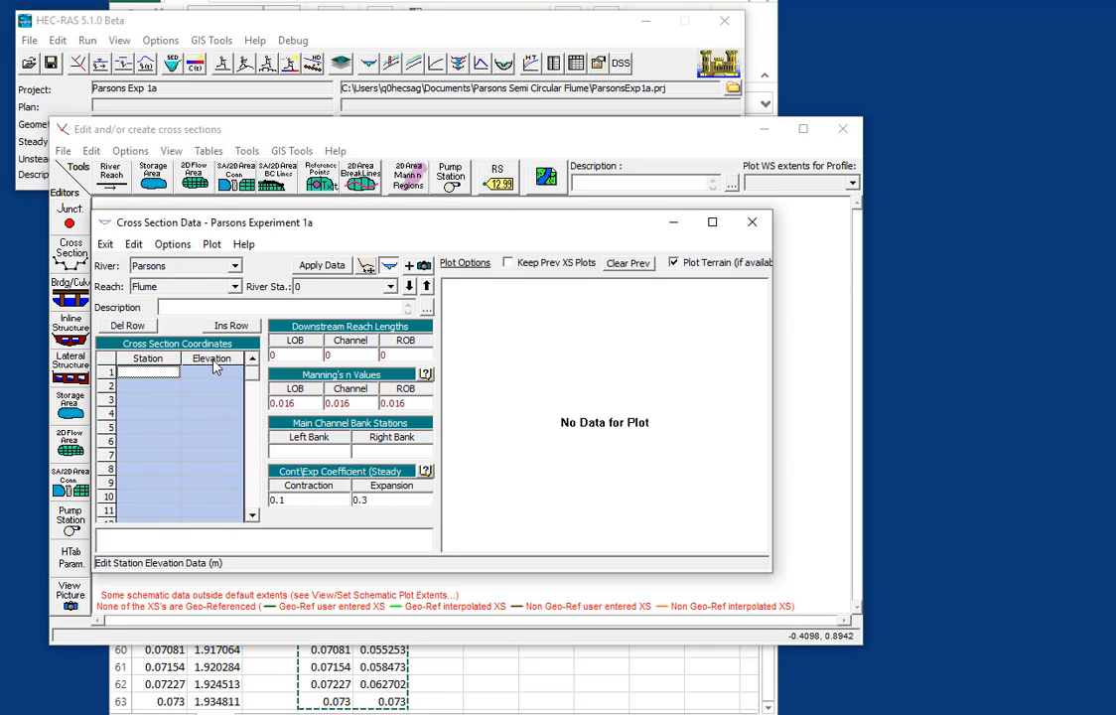
{"action": "key", "text": "ctrl+v"}
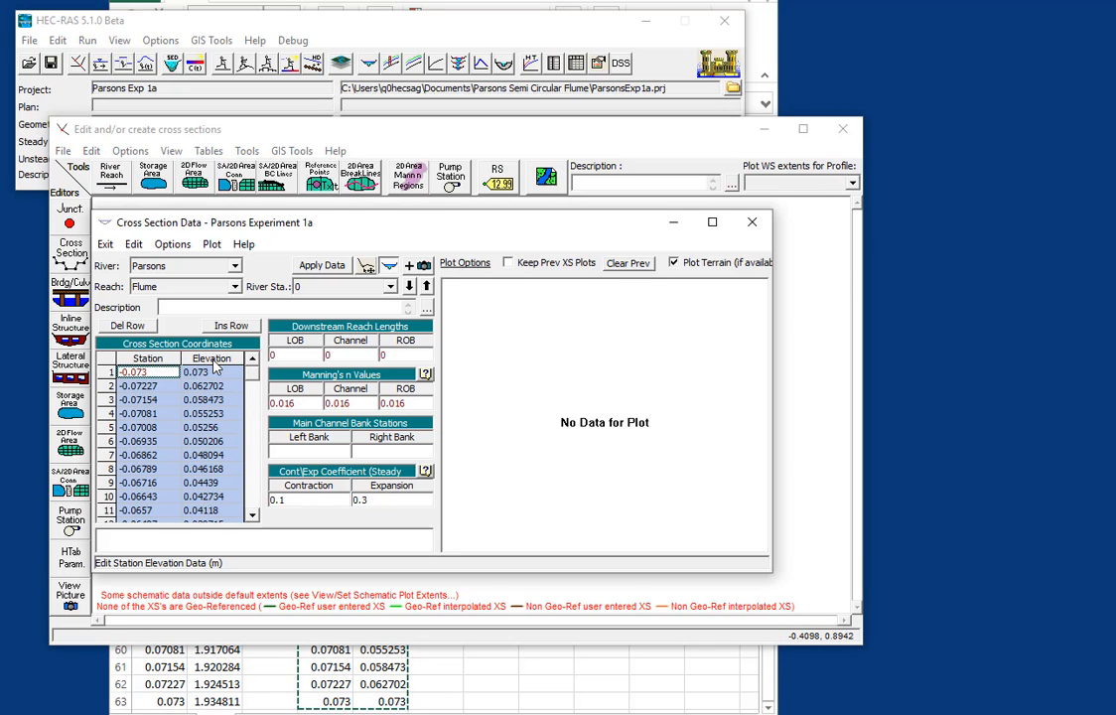
{"action": "left_click", "coordinate": [322, 266]}
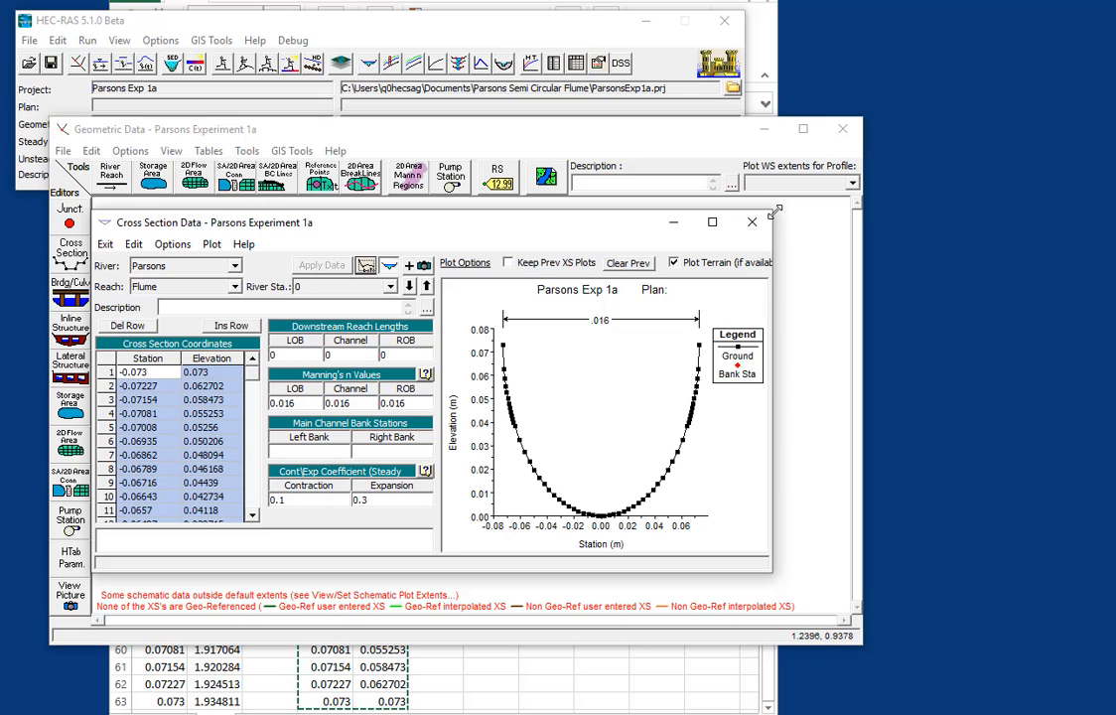
Step: Enlarge the Cross Section Data window so the plot is bigger and more coordinate rows show
{"action": "left_click_drag", "start_coordinate": [774, 212], "coordinate": [1063, 68]}
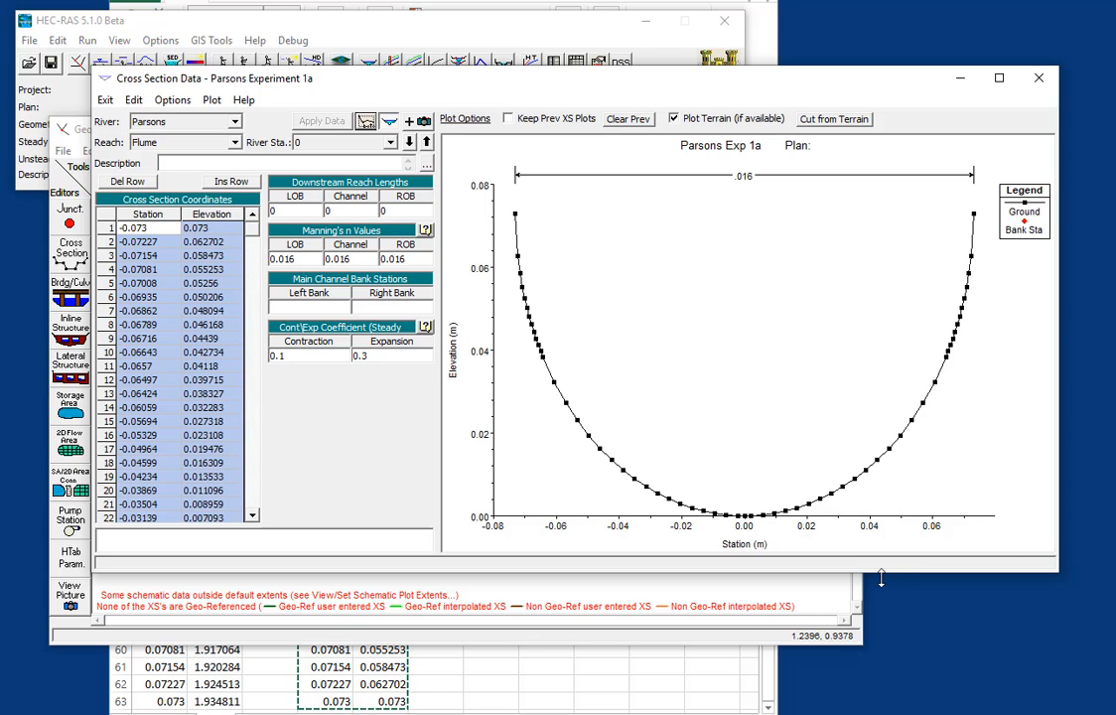
{"action": "left_click_drag", "start_coordinate": [881, 578], "coordinate": [902, 496]}
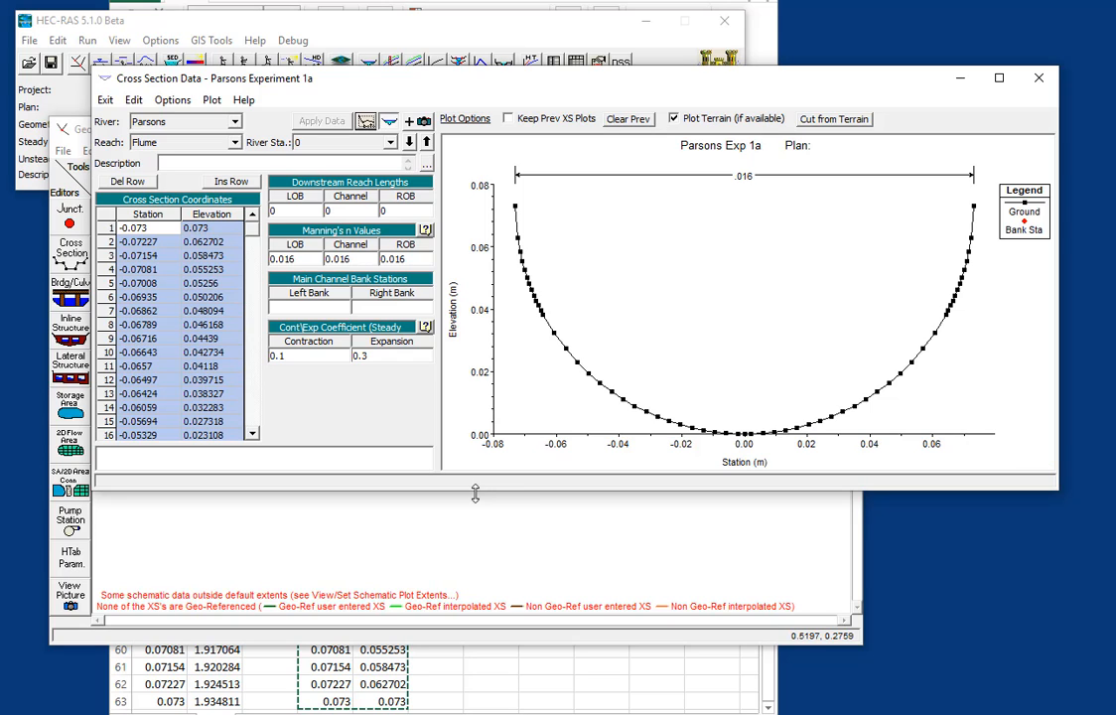
{"action": "left_click_drag", "start_coordinate": [476, 489], "coordinate": [480, 587]}
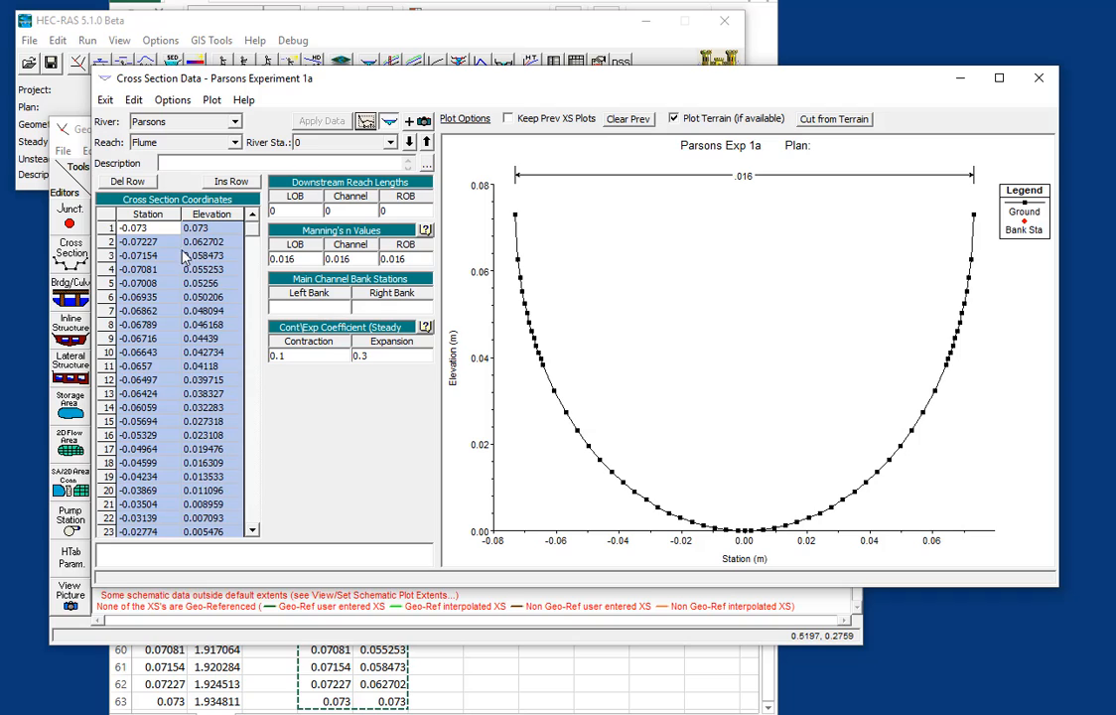
Step: Set the main channel bank stations of station 0 to -0.073 for the left and 0.073 for the right, and apply the data
{"action": "left_click", "coordinate": [323, 303]}
{"action": "key", "text": "ctrl+v"}
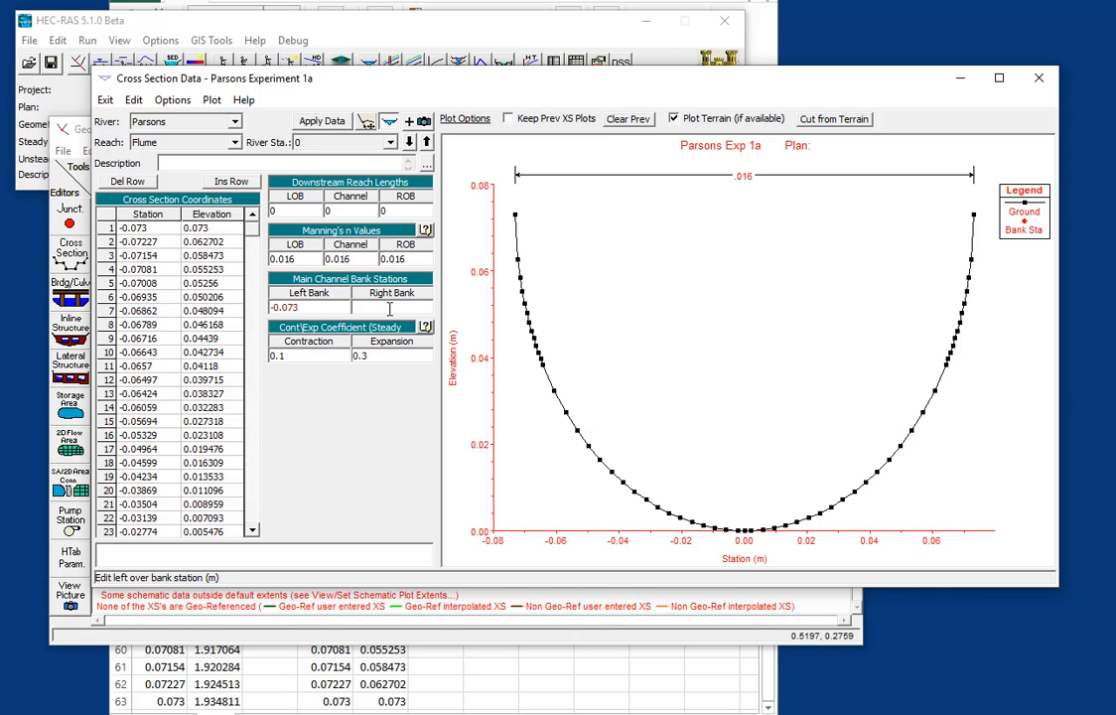
{"action": "left_click", "coordinate": [389, 307]}
{"action": "key", "text": "ctrl+v"}
{"action": "left_click", "coordinate": [355, 308]}
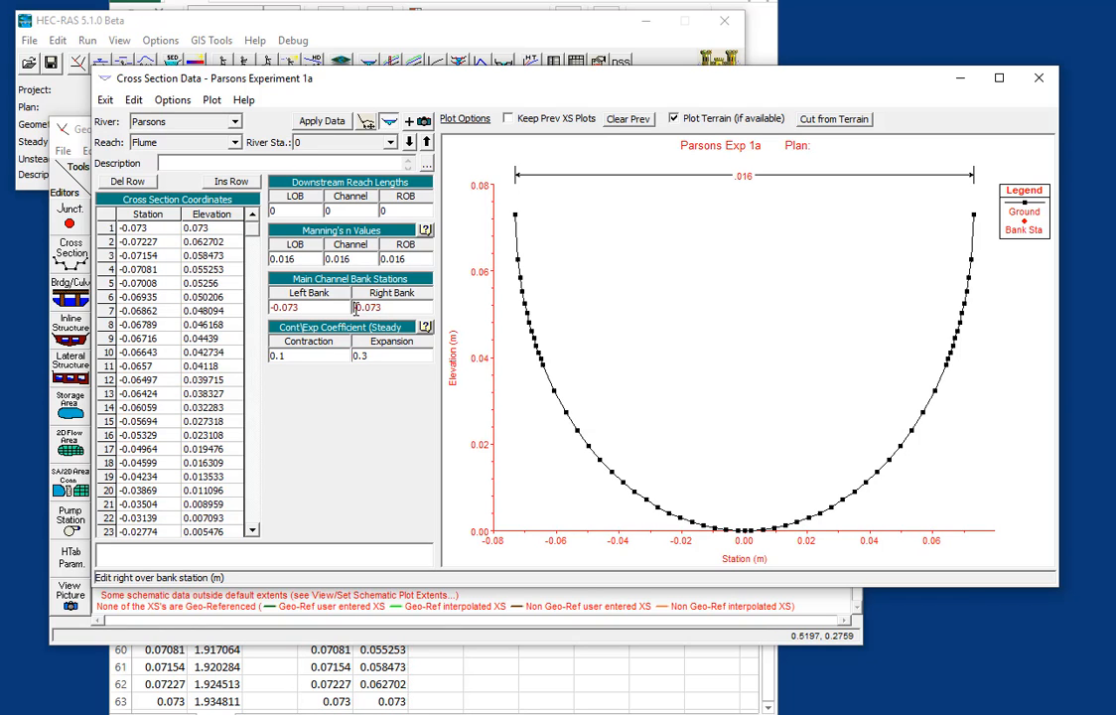
{"action": "key", "text": "Delete"}
{"action": "left_click", "coordinate": [321, 120]}
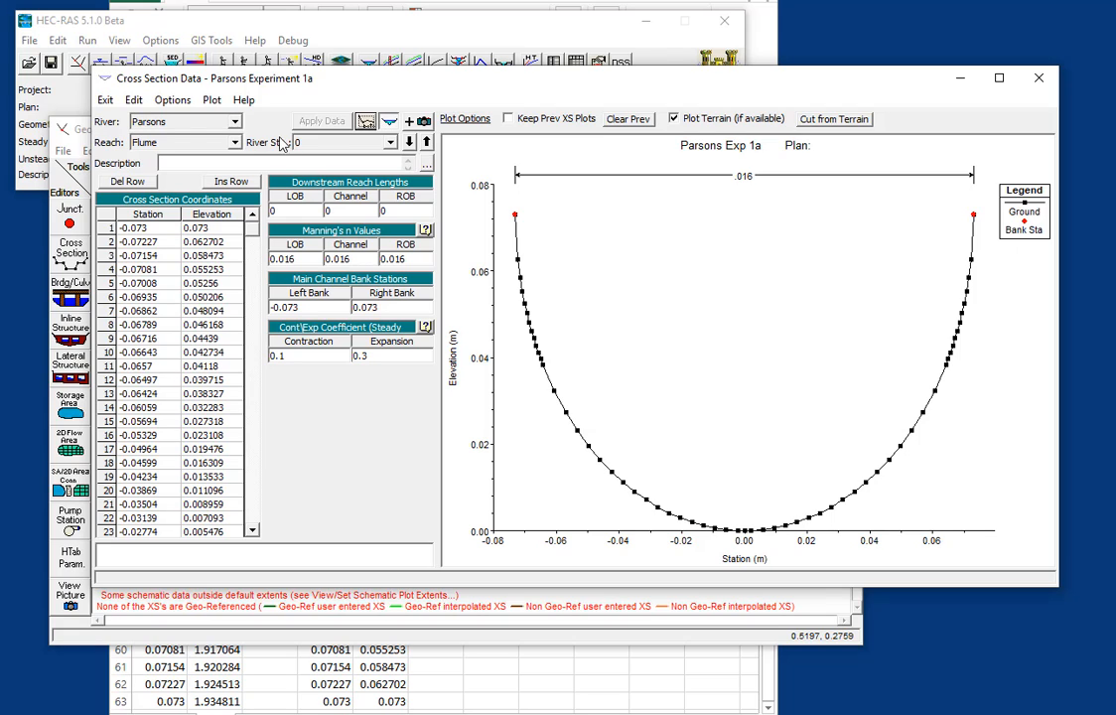
Step: Copy the current cross section to river station 10 in the Flume reach of the Parsons river
{"action": "left_click", "coordinate": [173, 104]}
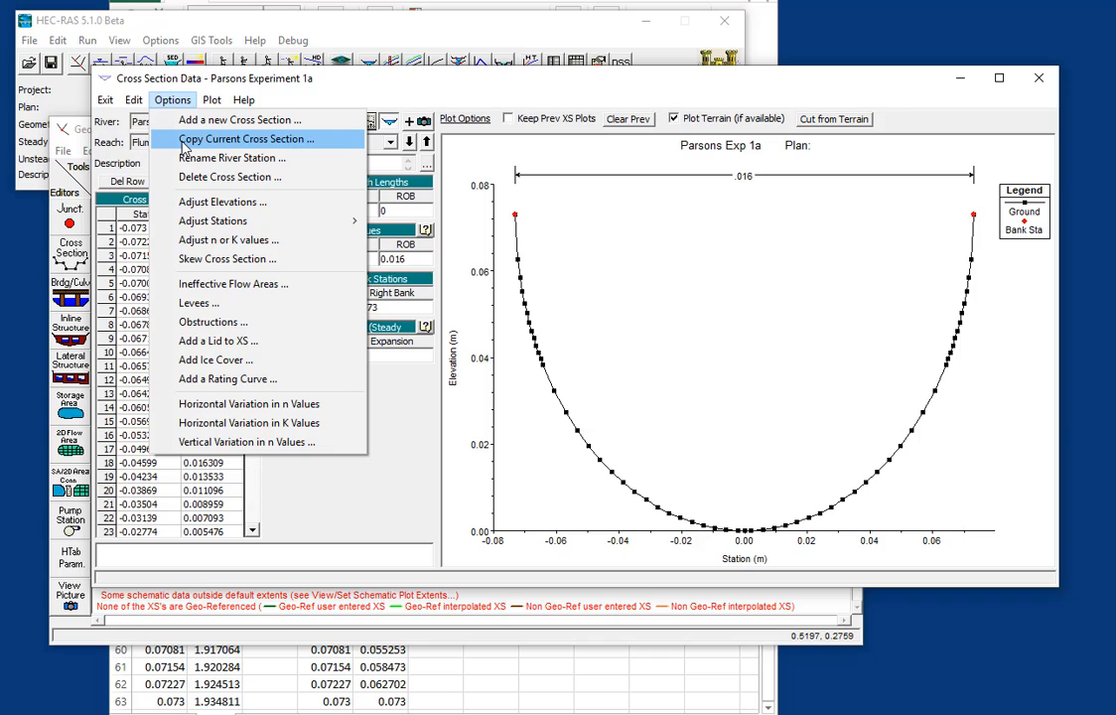
{"action": "left_click", "coordinate": [183, 142]}
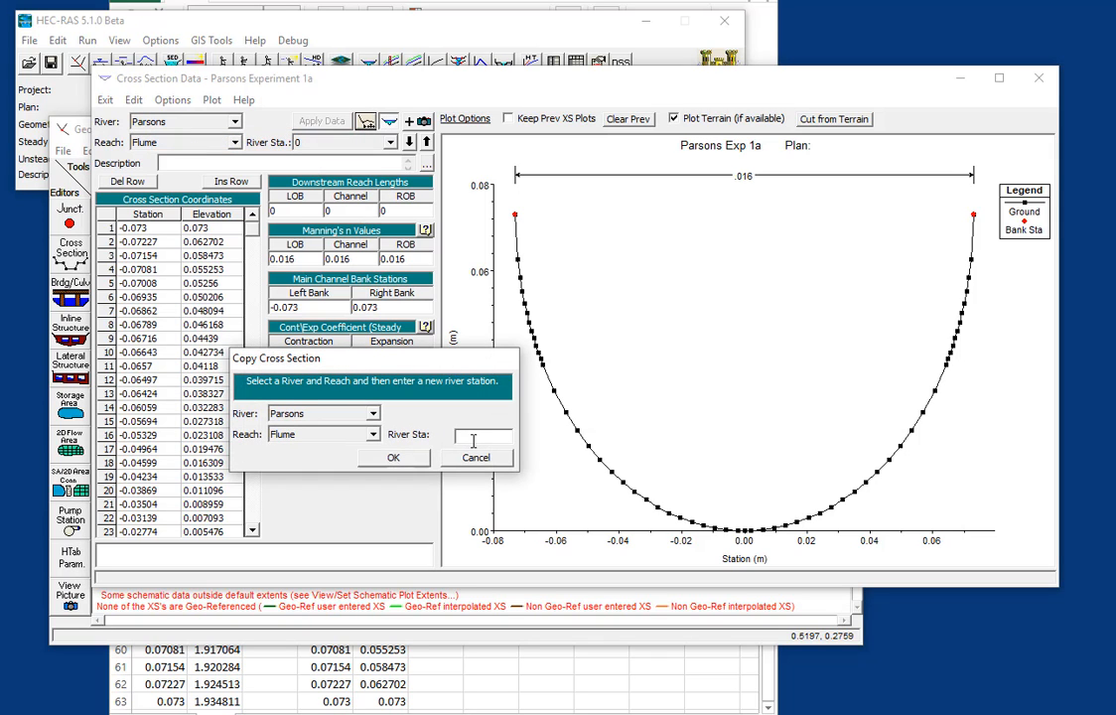
{"action": "type", "text": "10"}
{"action": "left_click", "coordinate": [397, 460]}
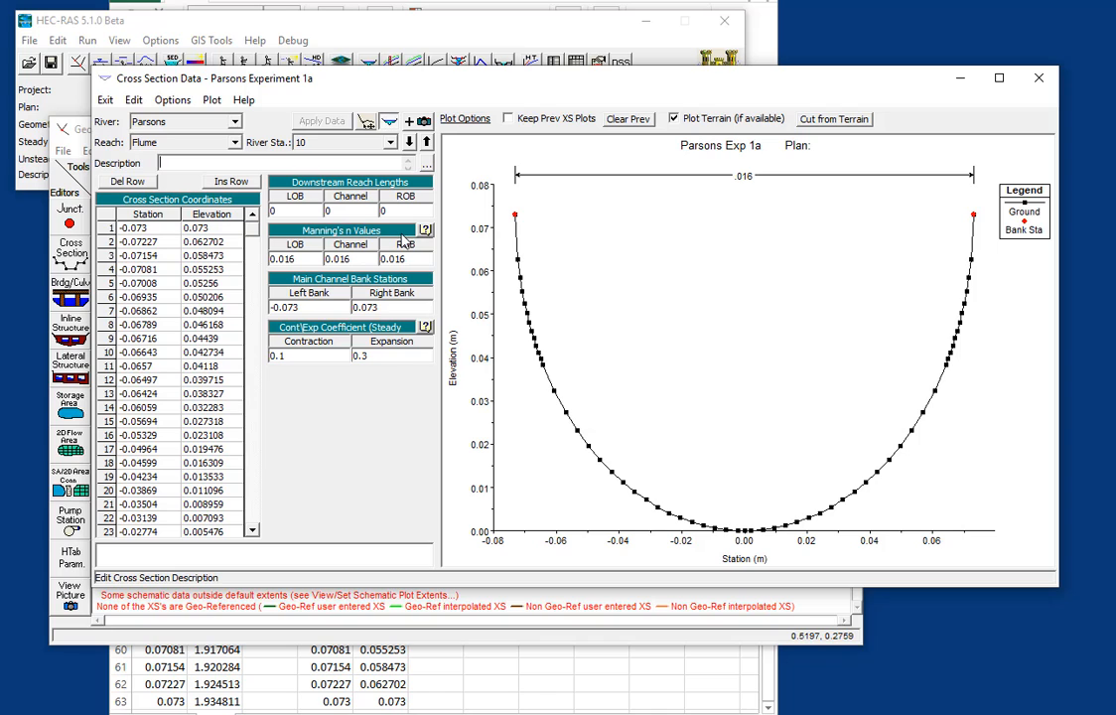
Step: Set the downstream reach lengths of station 10 to 10 for the left overbank, channel and right overbank
{"action": "left_click", "coordinate": [283, 211]}
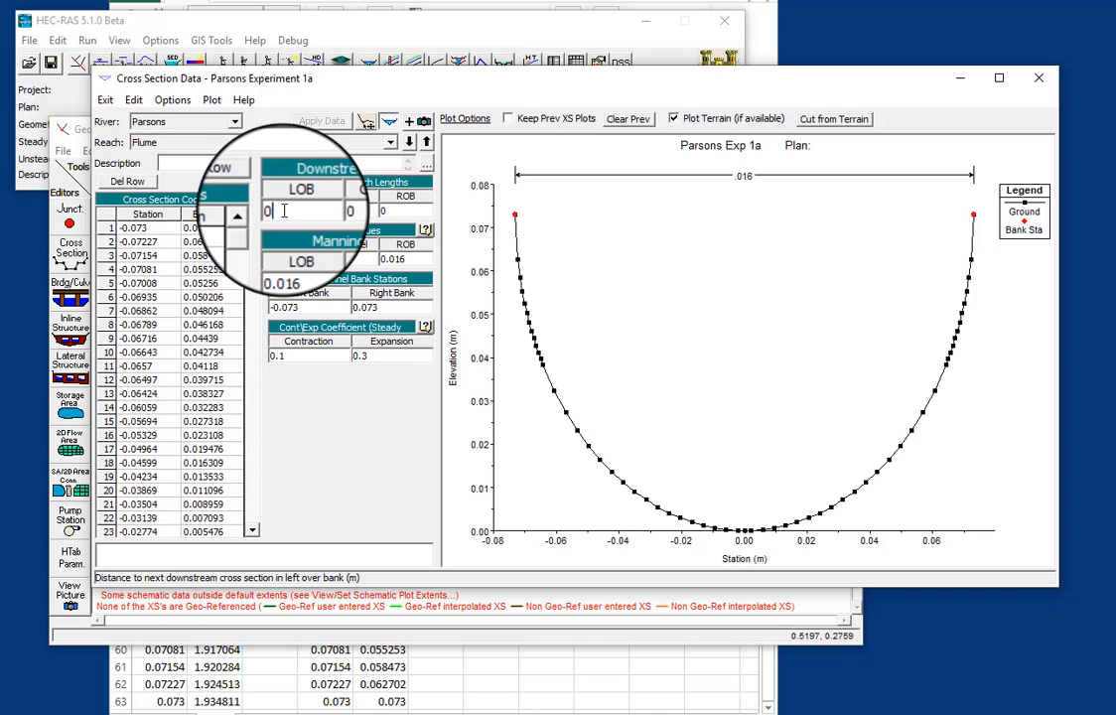
{"action": "left_click_drag", "start_coordinate": [283, 211], "coordinate": [268, 211]}
{"action": "type", "text": "10"}
{"action": "key", "text": "Tab"}
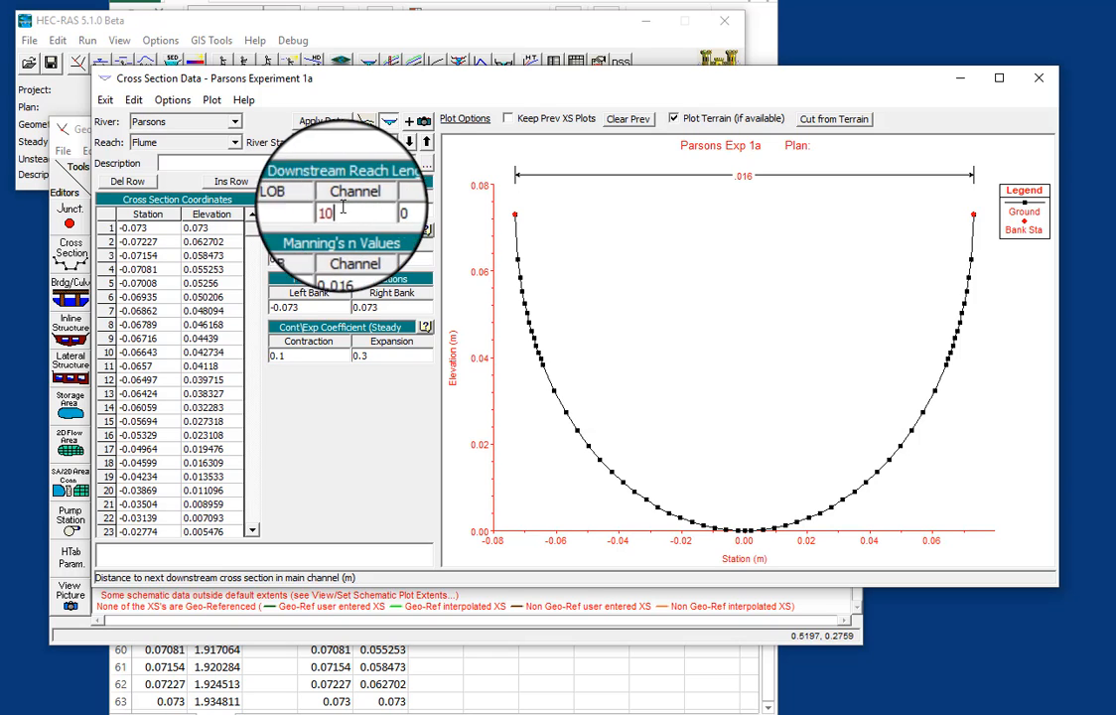
{"action": "type", "text": "10"}
{"action": "key", "text": "Tab"}
{"action": "type", "text": "10"}
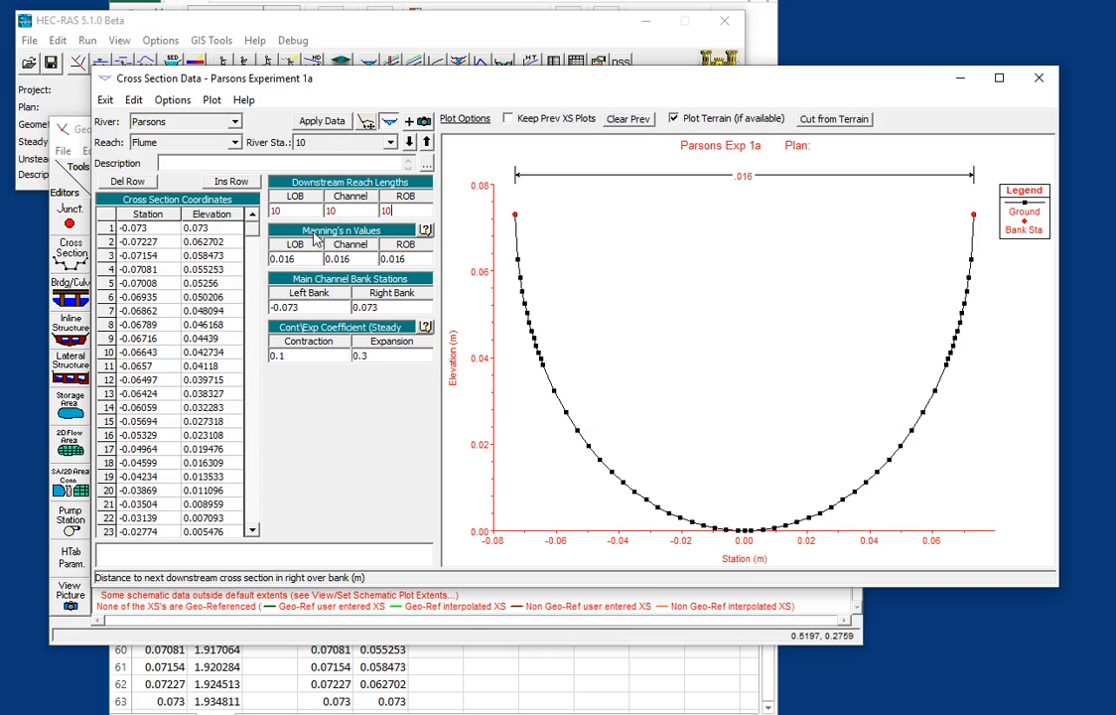
Step: Select station 10's Elevation column, switch to Excel, and copy the US XS (Station 10m) elevations from row 3 down
{"action": "left_click", "coordinate": [220, 216]}
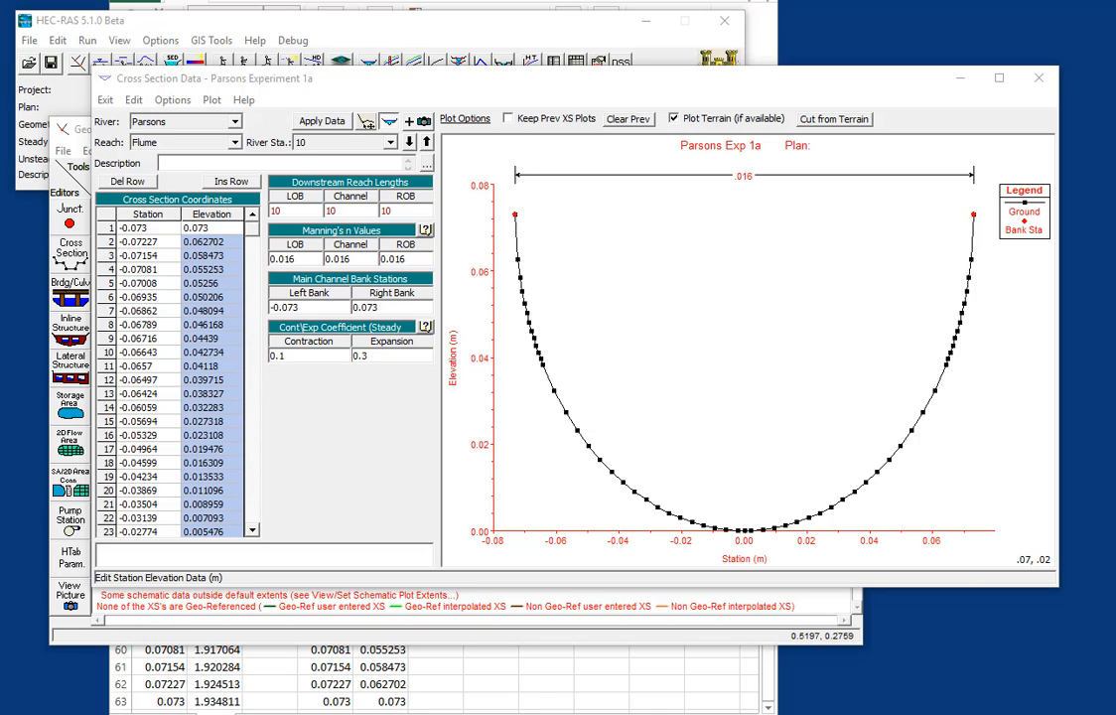
{"action": "left_click", "coordinate": [630, 690]}
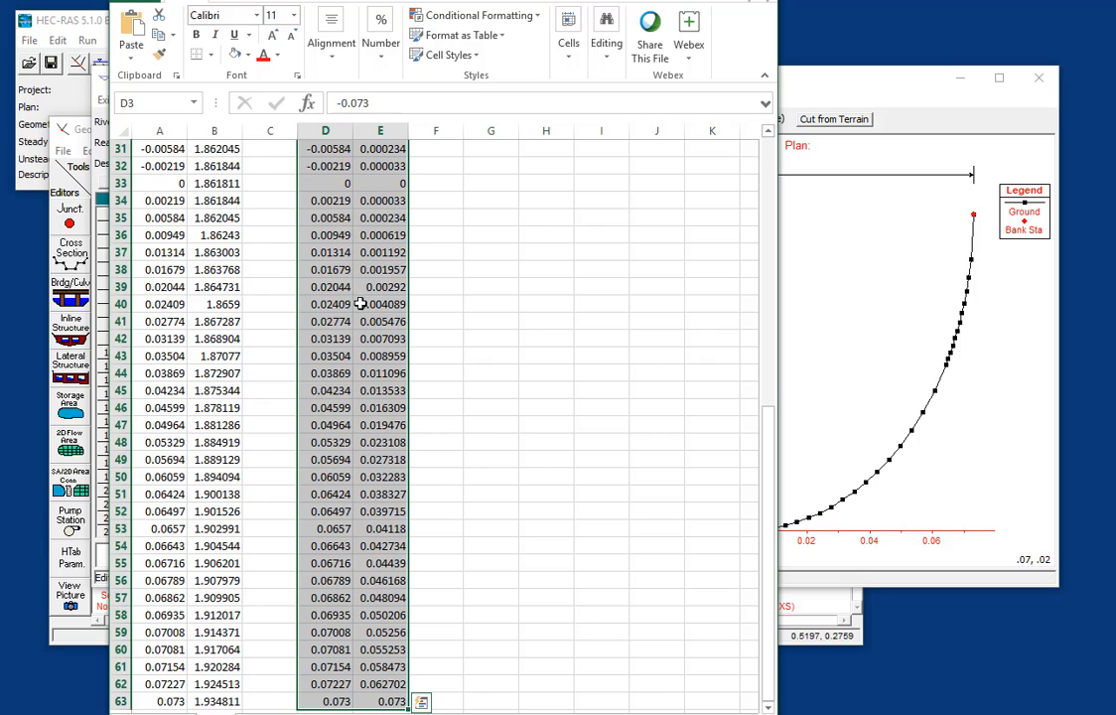
{"action": "left_click", "coordinate": [230, 184]}
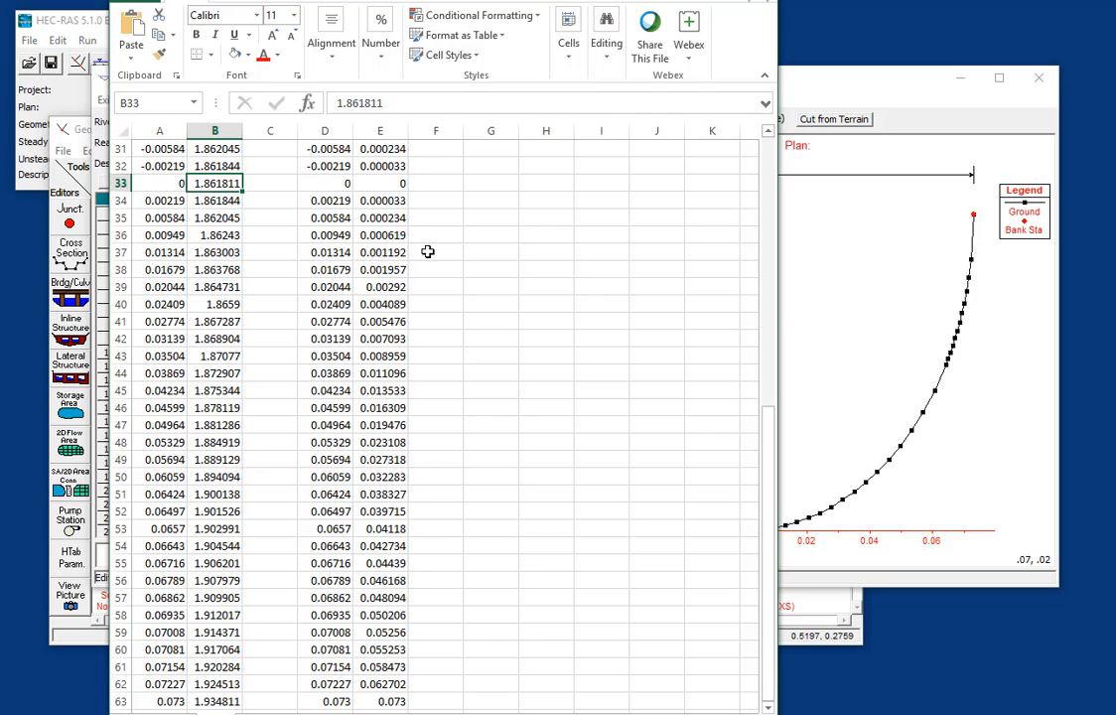
{"action": "left_click", "coordinate": [809, 90]}
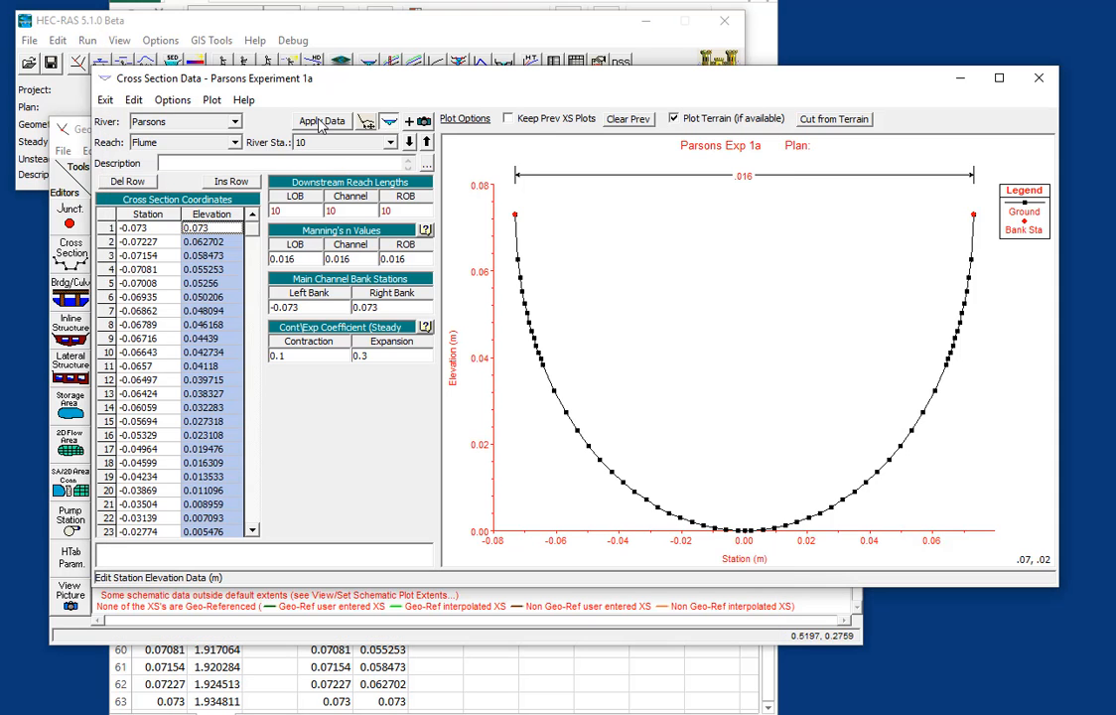
{"action": "left_click", "coordinate": [166, 99]}
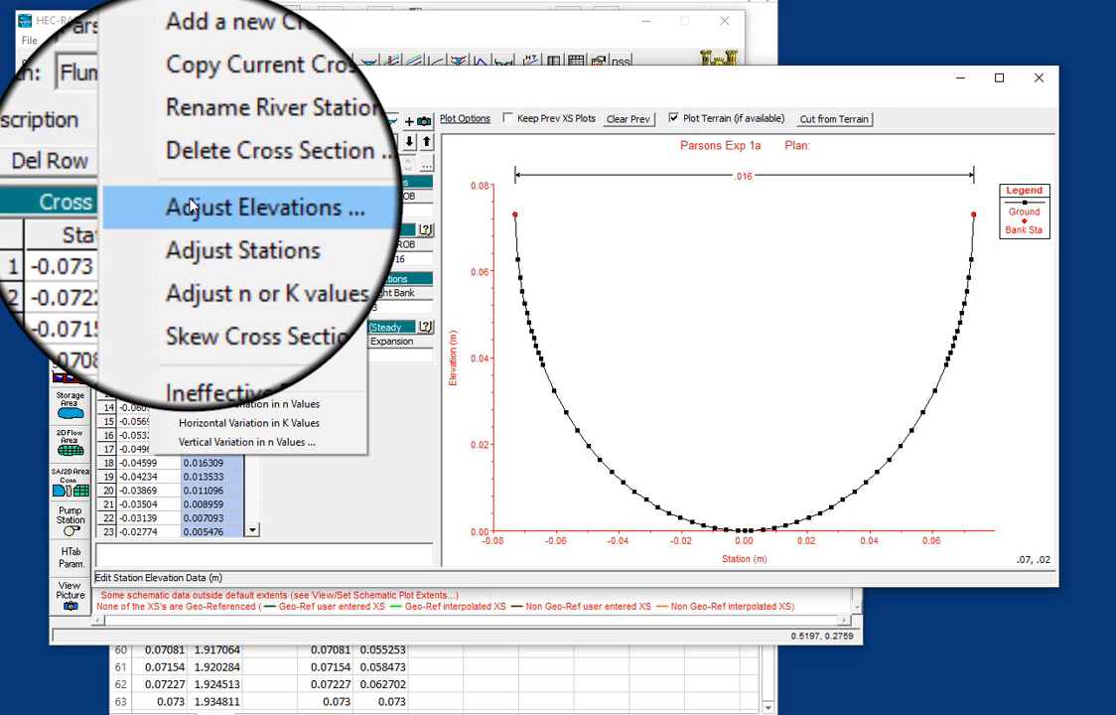
{"action": "left_click", "coordinate": [291, 663]}
{"action": "key", "text": "ctrl+Up"}
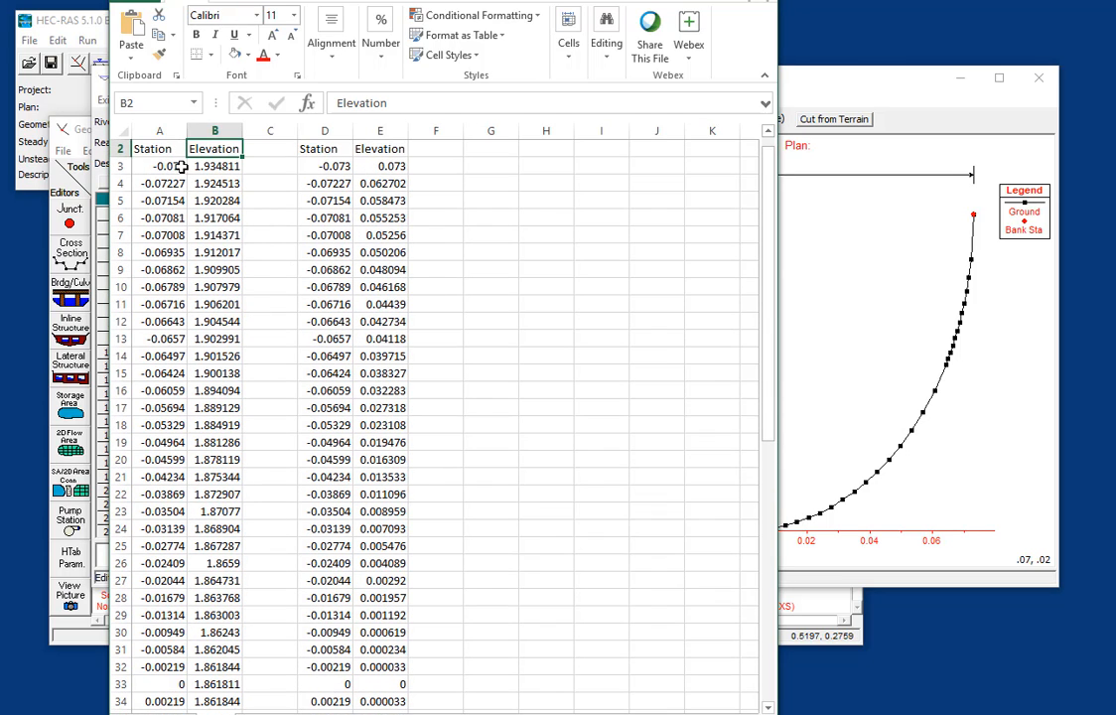
{"action": "left_click", "coordinate": [212, 164]}
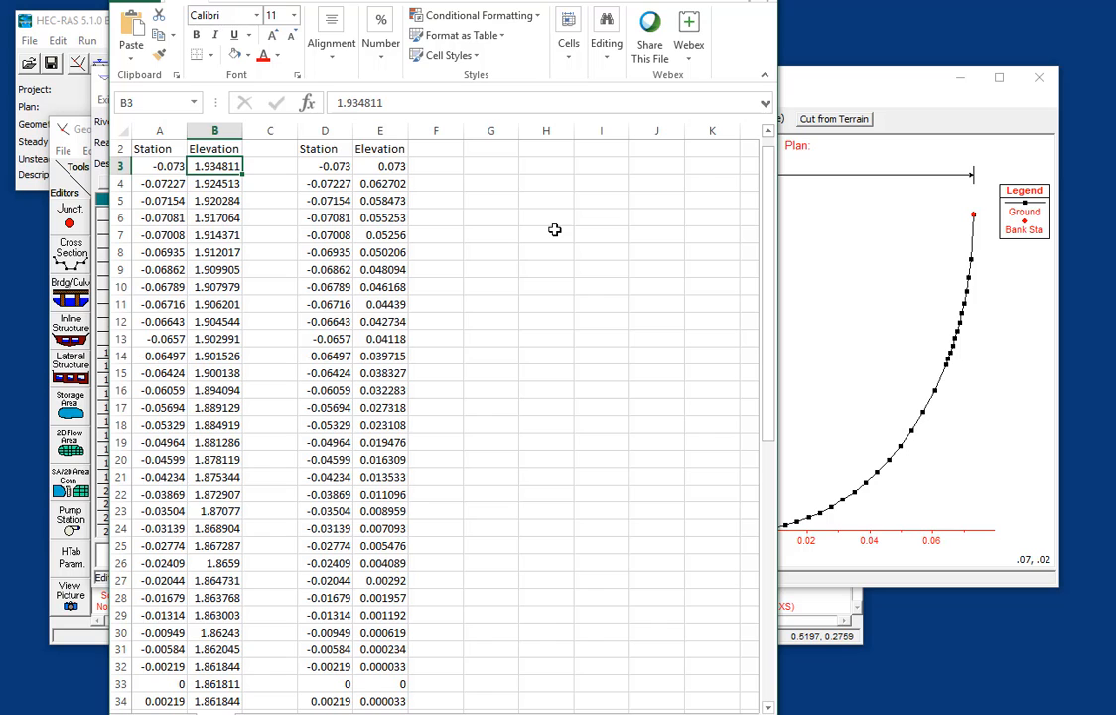
{"action": "key", "text": "ctrl+shift+Down"}
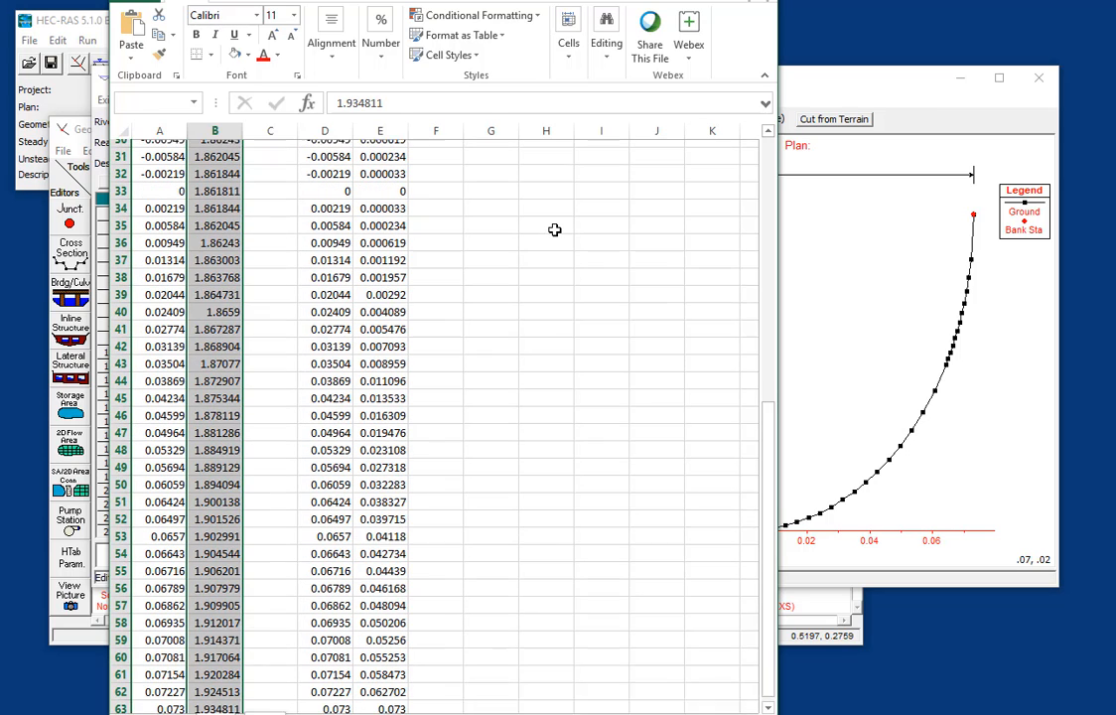
{"action": "key", "text": "ctrl+c"}
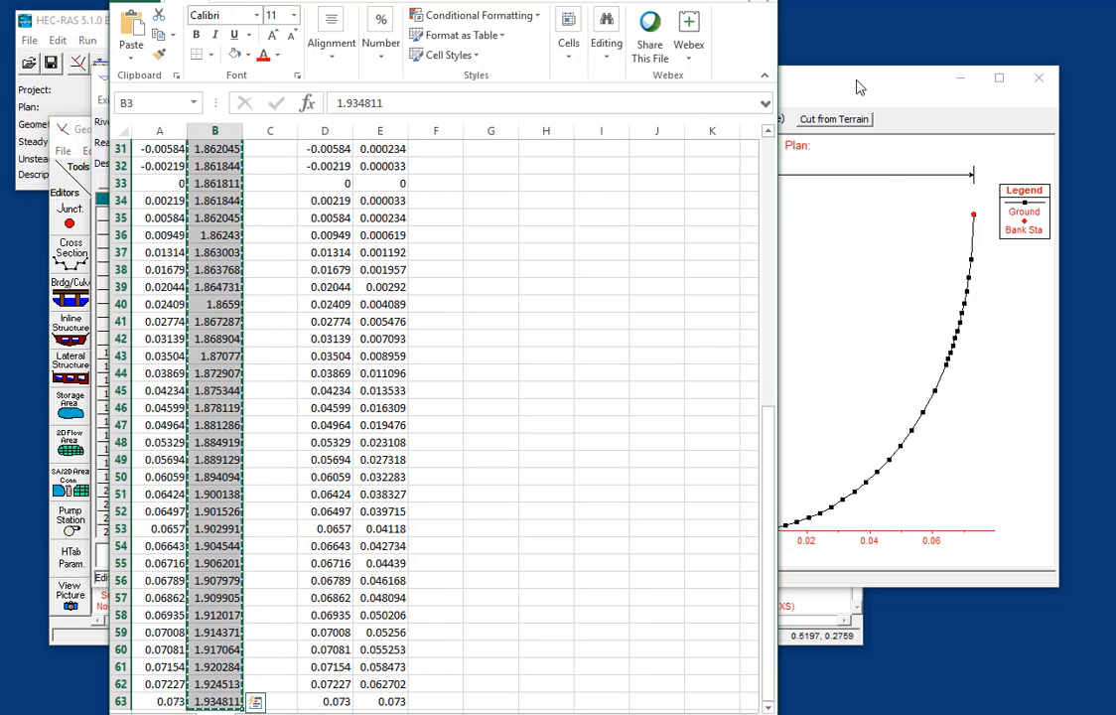
Step: Return to HEC-RAS, replace the elevations of station 10 with the copied upstream values, and apply the data
{"action": "left_click", "coordinate": [785, 79]}
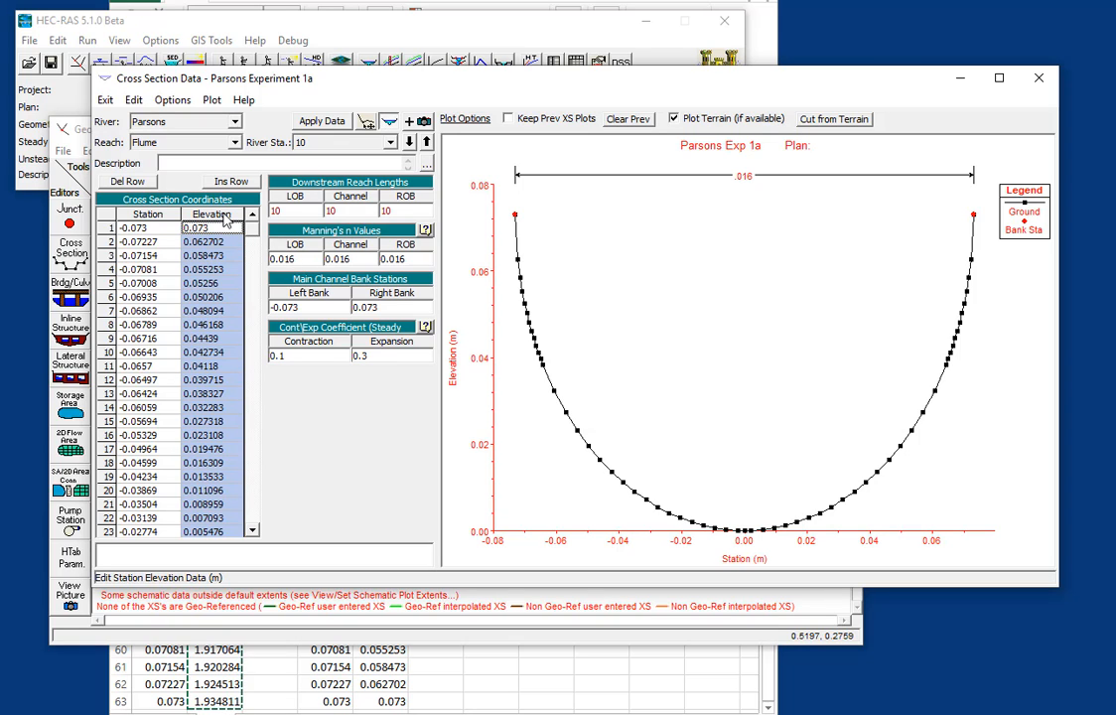
{"action": "key", "text": "ctrl+v"}
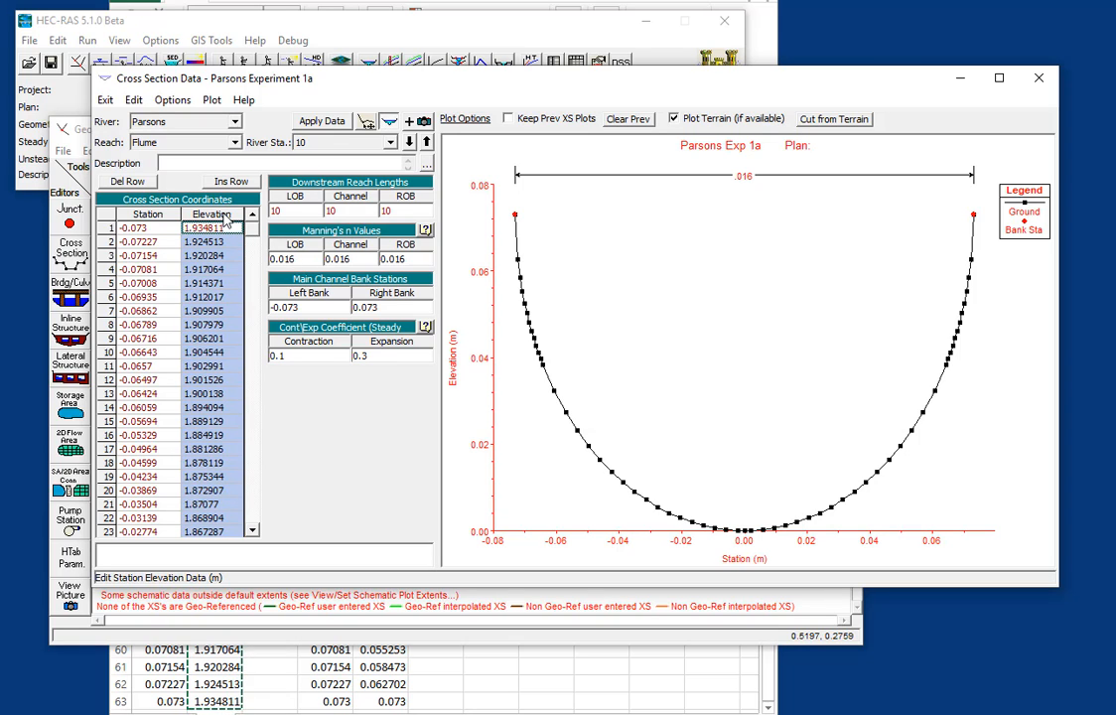
{"action": "left_click", "coordinate": [330, 122]}
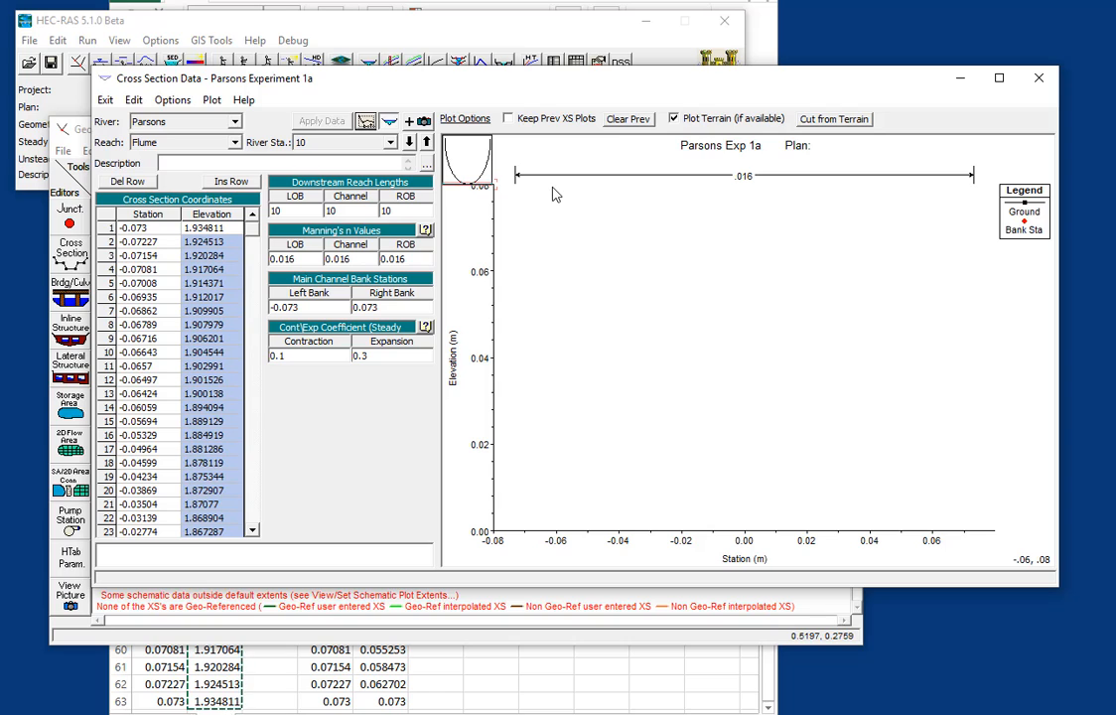
Step: Fit the cross section plot of station 10 to its full extent and close the cross section data editor
{"action": "right_click", "coordinate": [588, 212]}
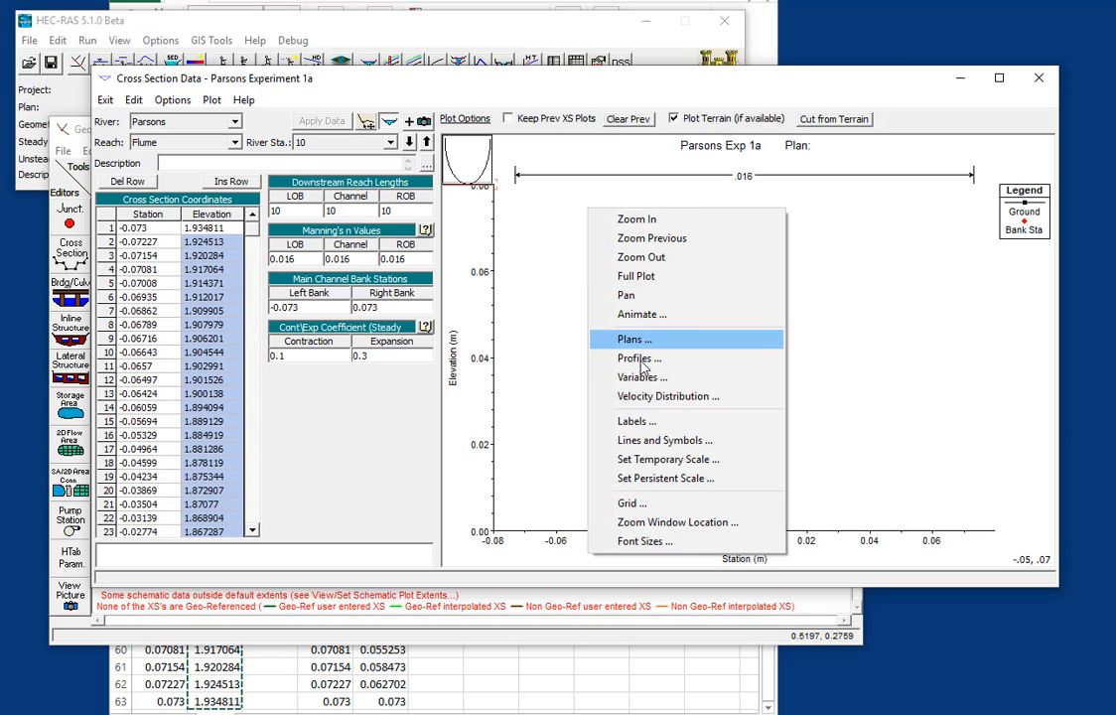
{"action": "left_click", "coordinate": [641, 276]}
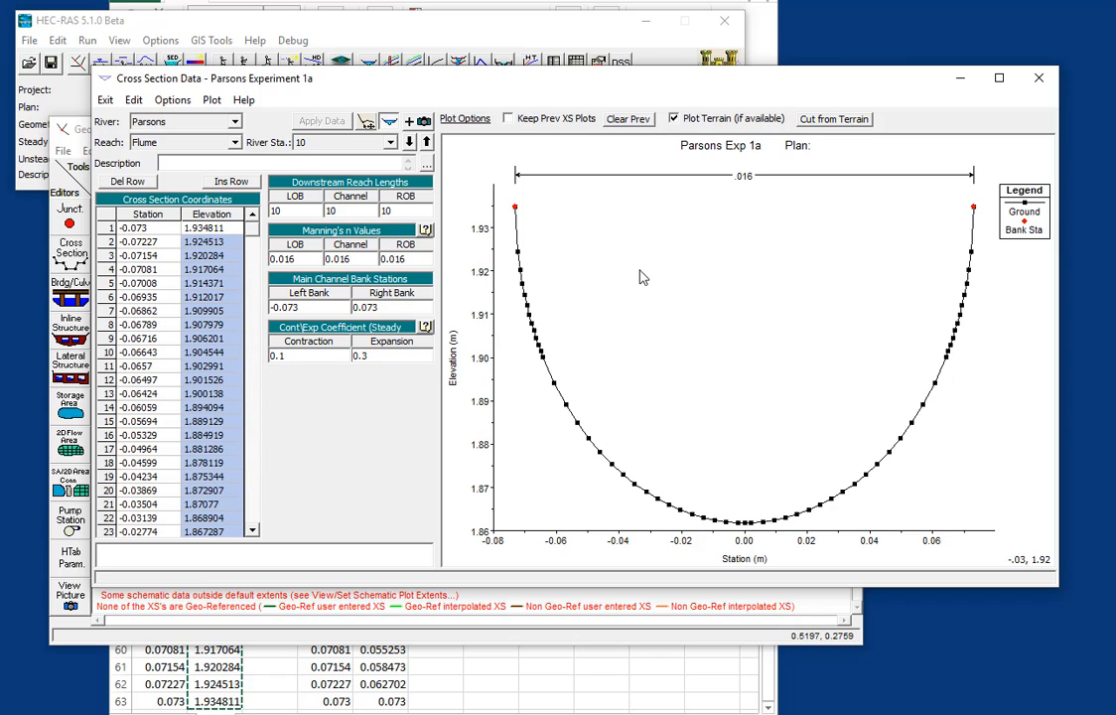
{"action": "left_click", "coordinate": [1039, 78]}
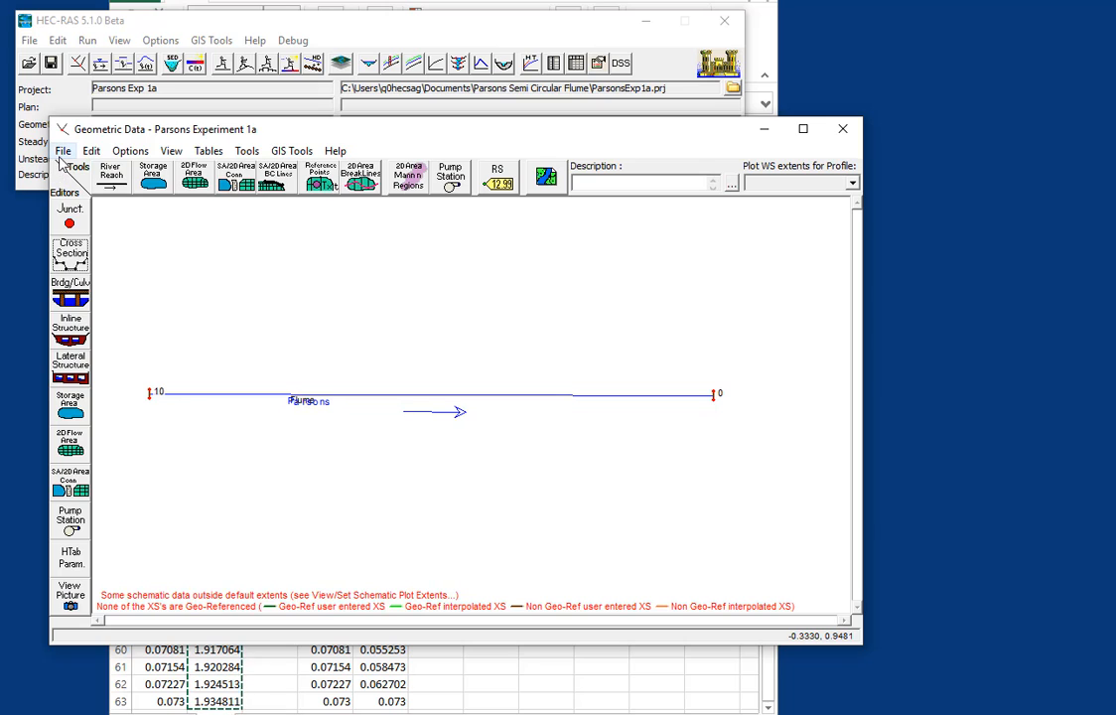
Step: Save the geometry data and minimize the Excel workbook behind the geometric data editor
{"action": "left_click", "coordinate": [62, 151]}
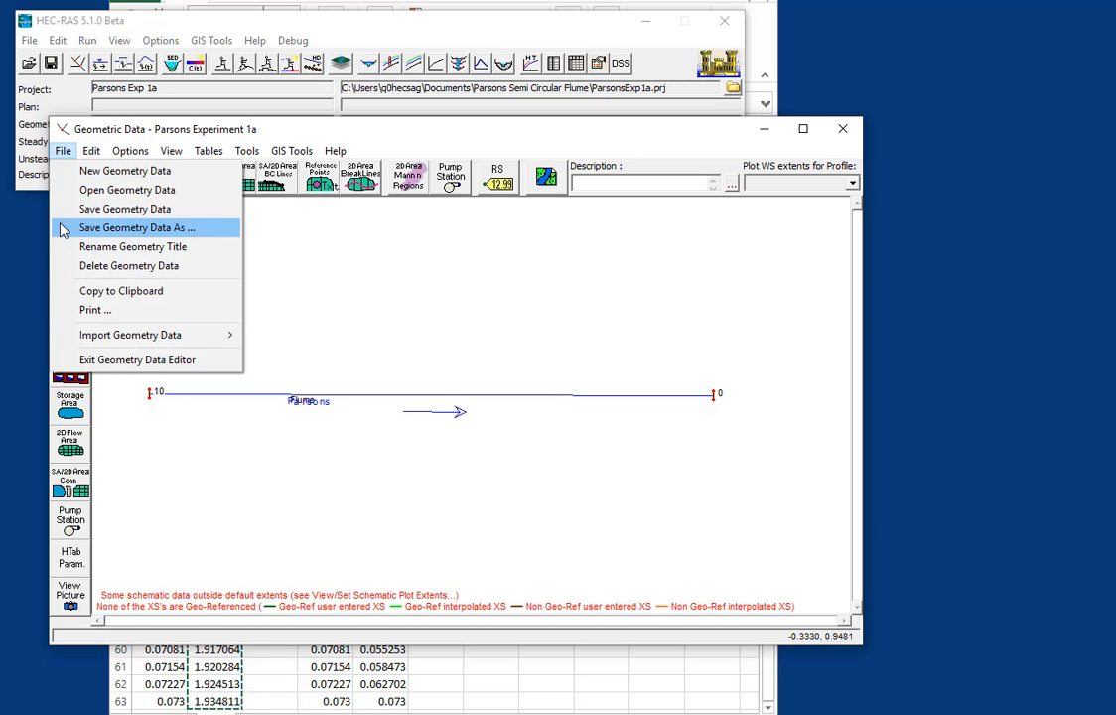
{"action": "left_click", "coordinate": [61, 209]}
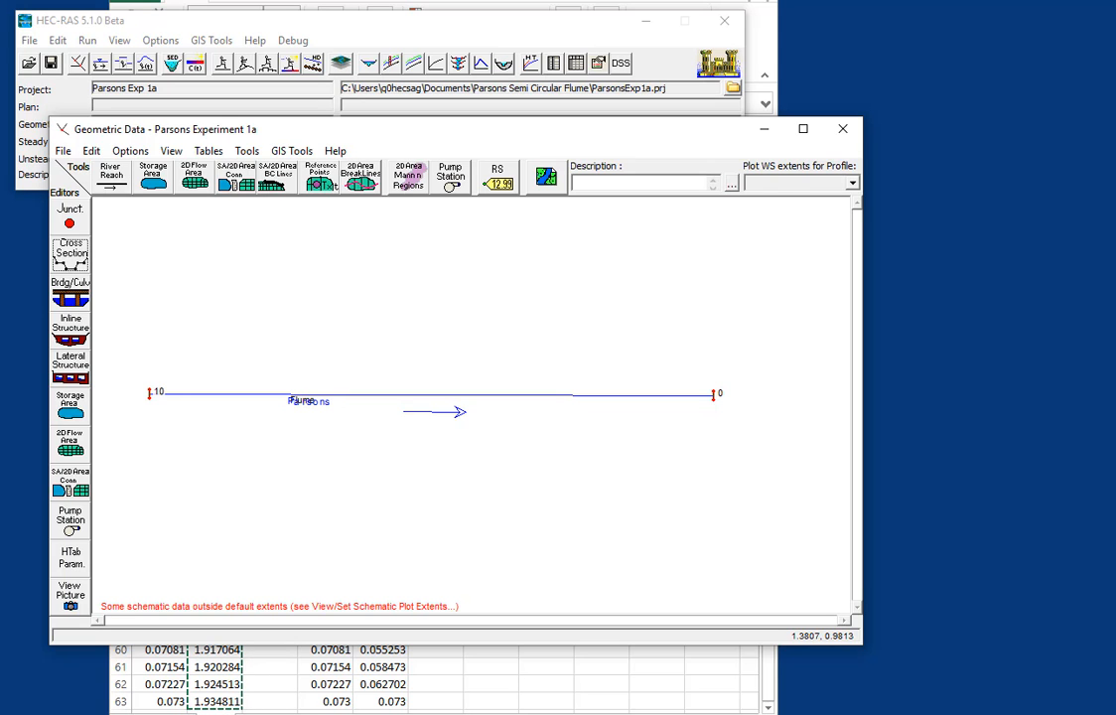
{"action": "key", "text": "alt+Tab"}
{"action": "key", "text": "super+Down"}
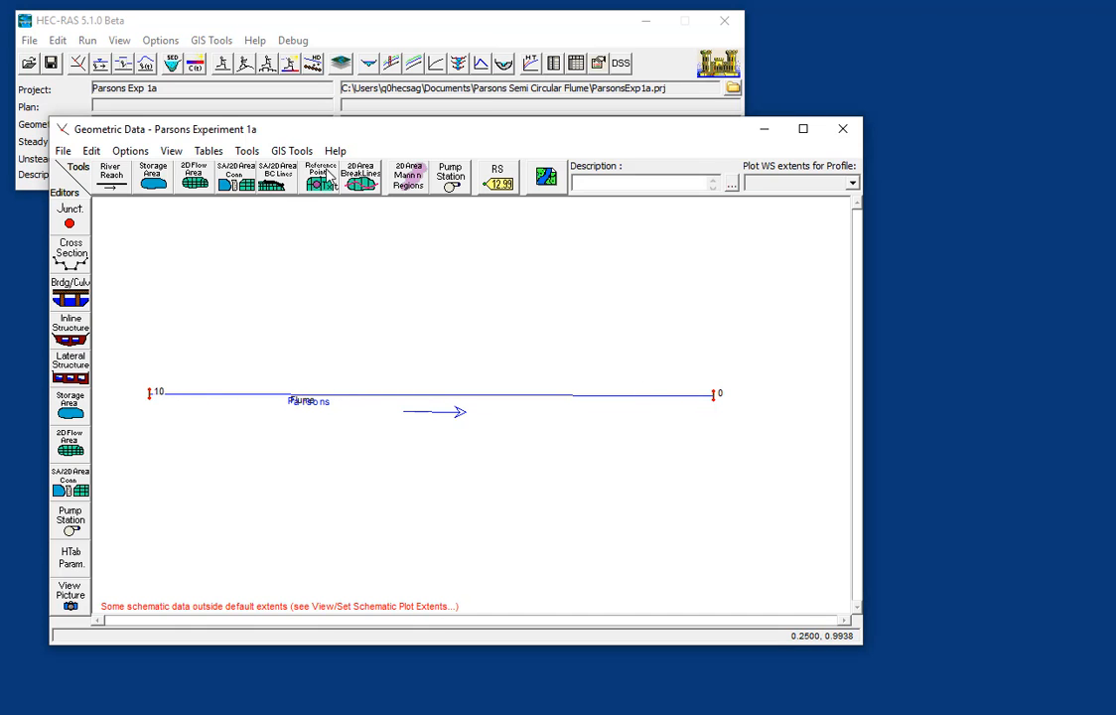
Step: In the reach invert lines table, set the first point of the Parsons Flume reach to X 0 and Y 0.073
{"action": "left_click", "coordinate": [291, 150]}
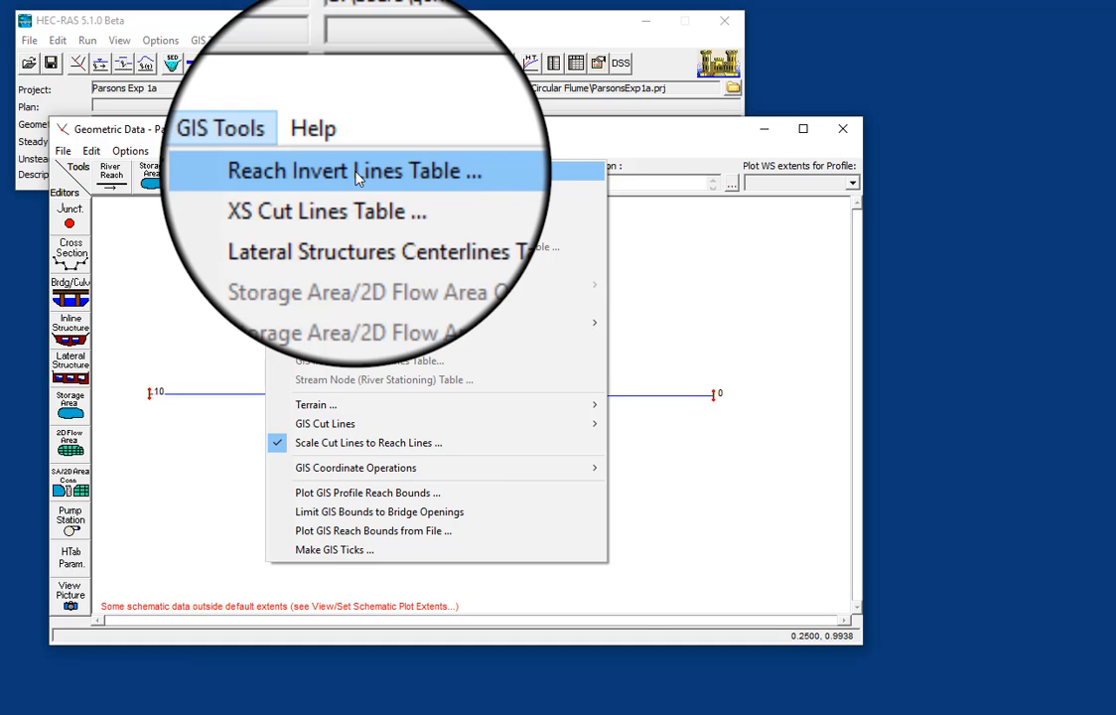
{"action": "left_click", "coordinate": [357, 173]}
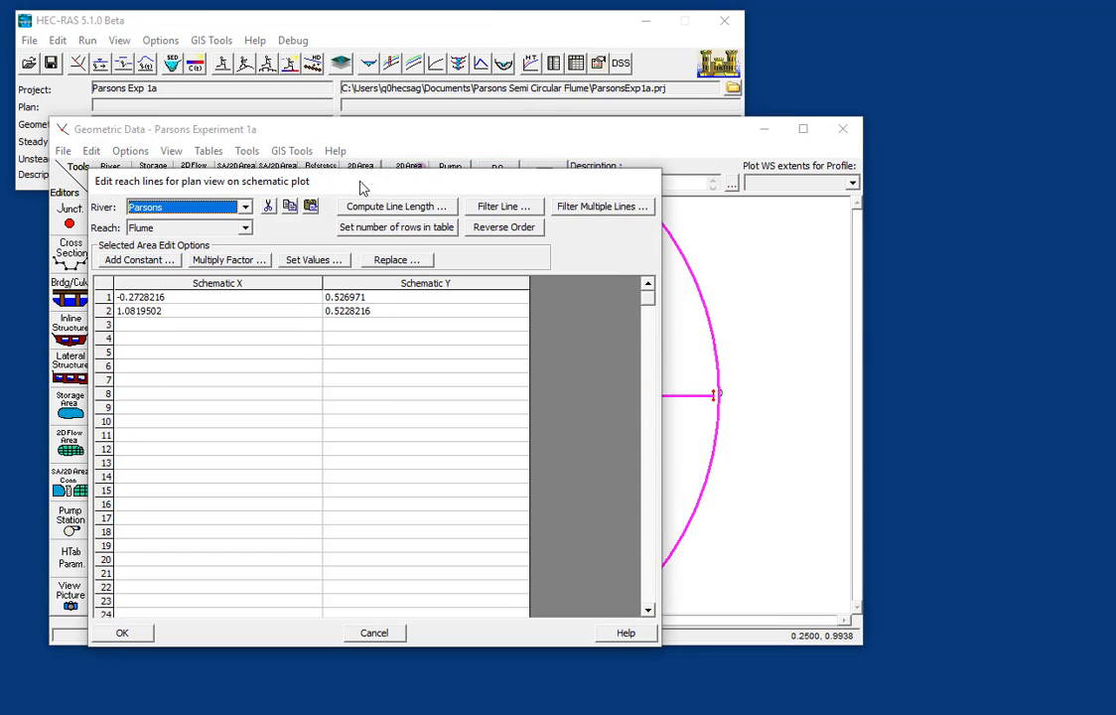
{"action": "left_click_drag", "start_coordinate": [362, 187], "coordinate": [442, 117]}
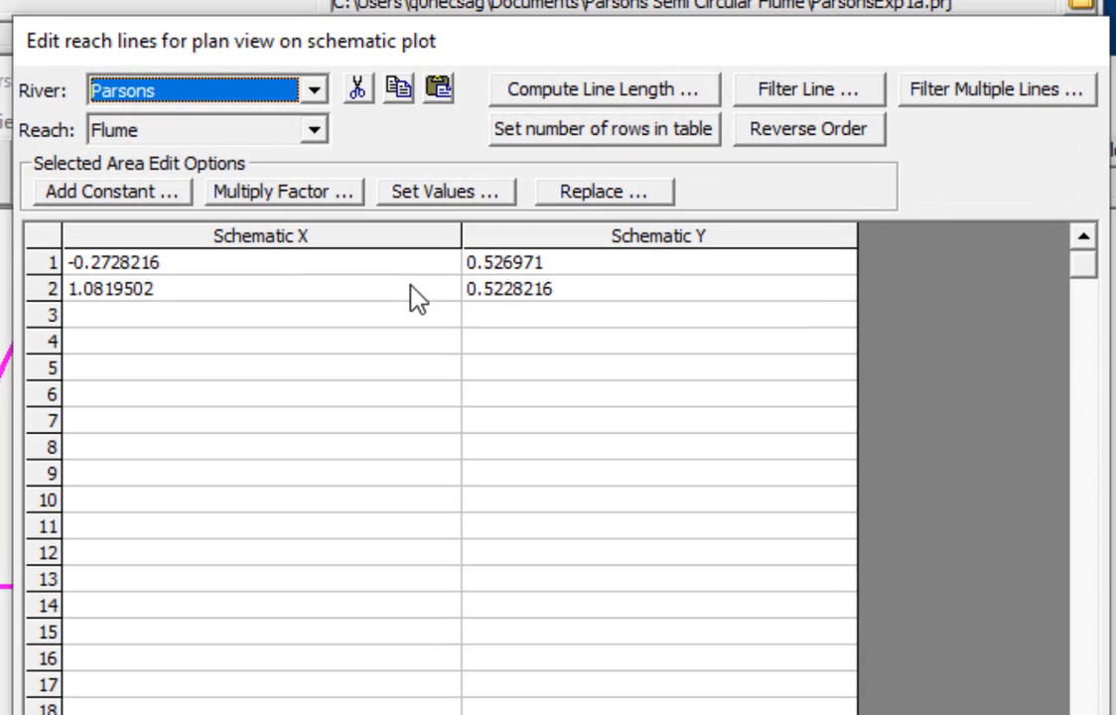
{"action": "key", "text": "alt+Tab"}
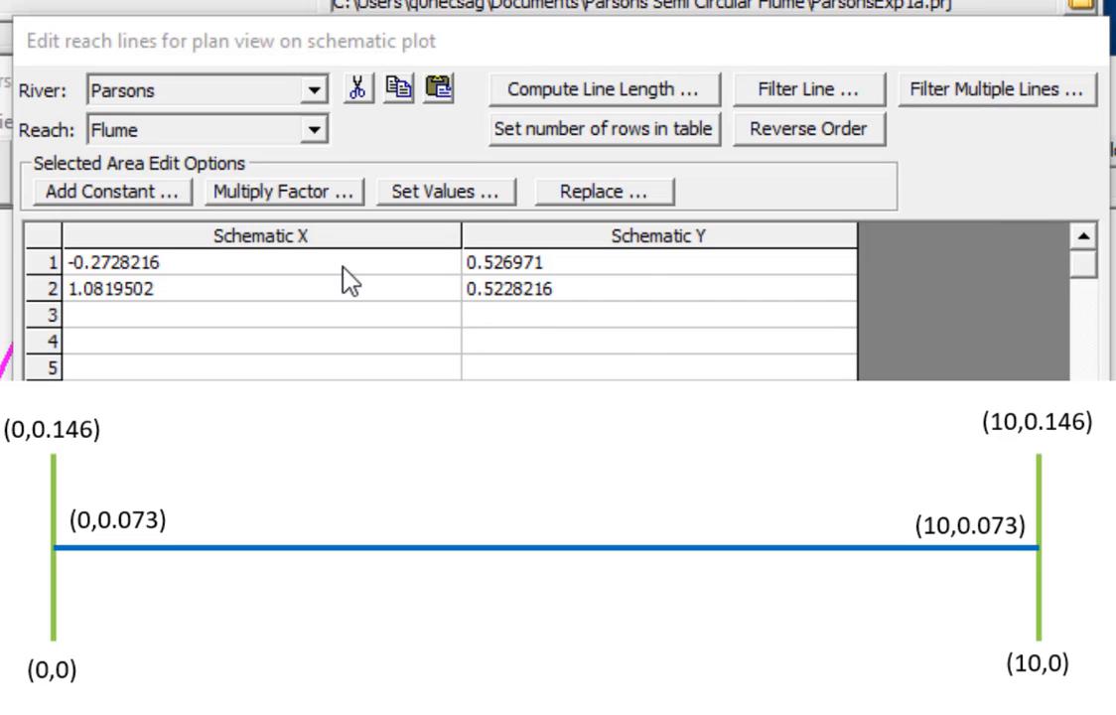
{"action": "left_click", "coordinate": [342, 264]}
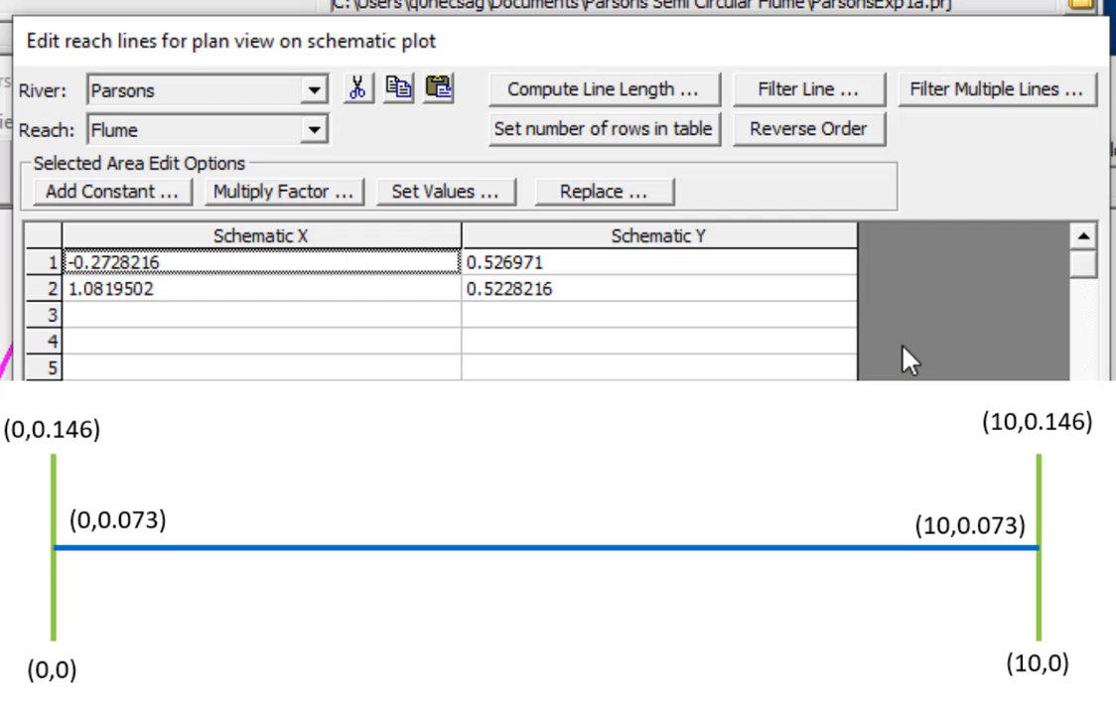
{"action": "type", "text": "0"}
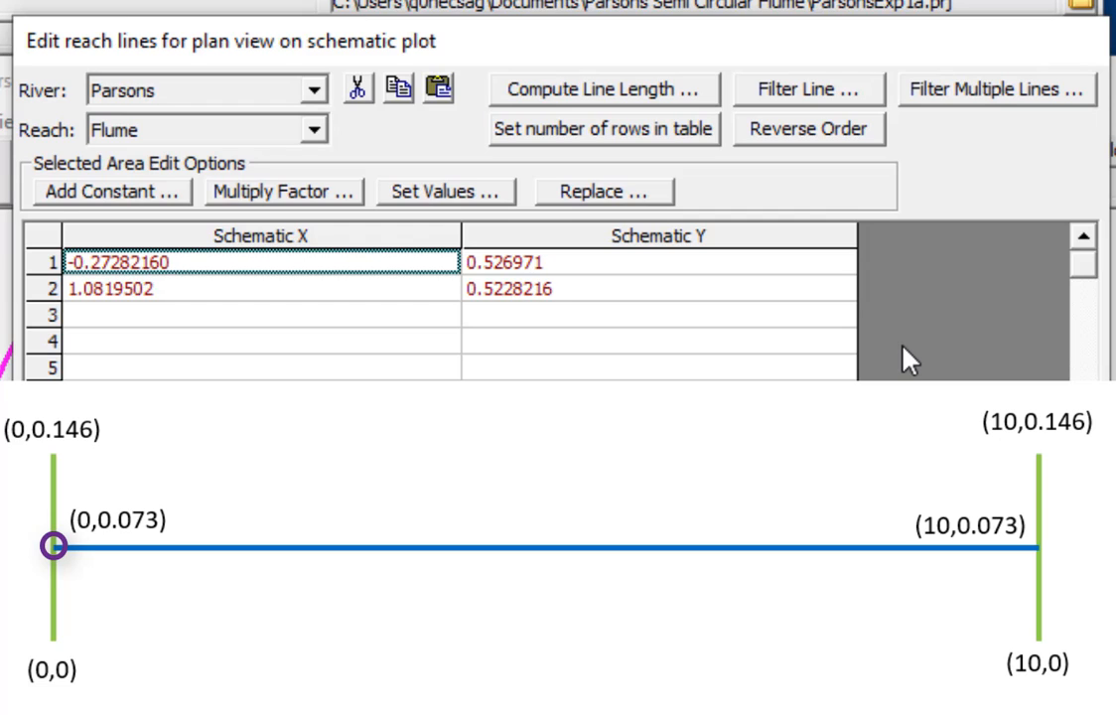
{"action": "key", "text": "ctrl+a"}
{"action": "key", "text": "BackSpace"}
{"action": "type", "text": "0"}
{"action": "key", "text": "Tab"}
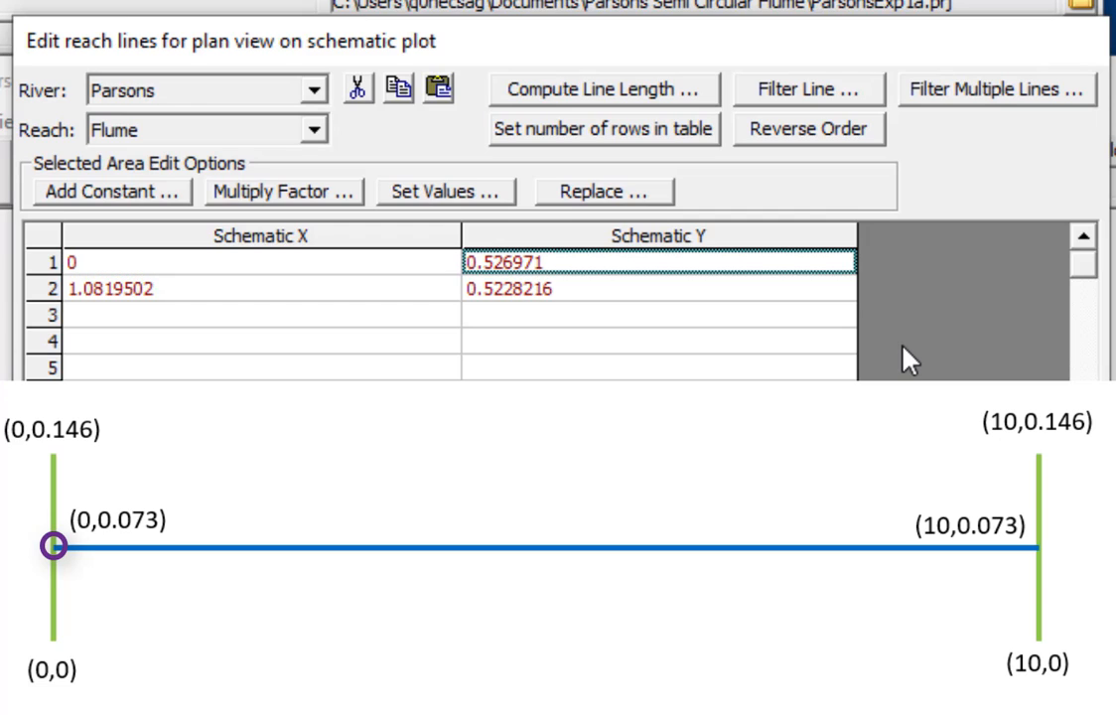
{"action": "key", "text": "BackSpace"}
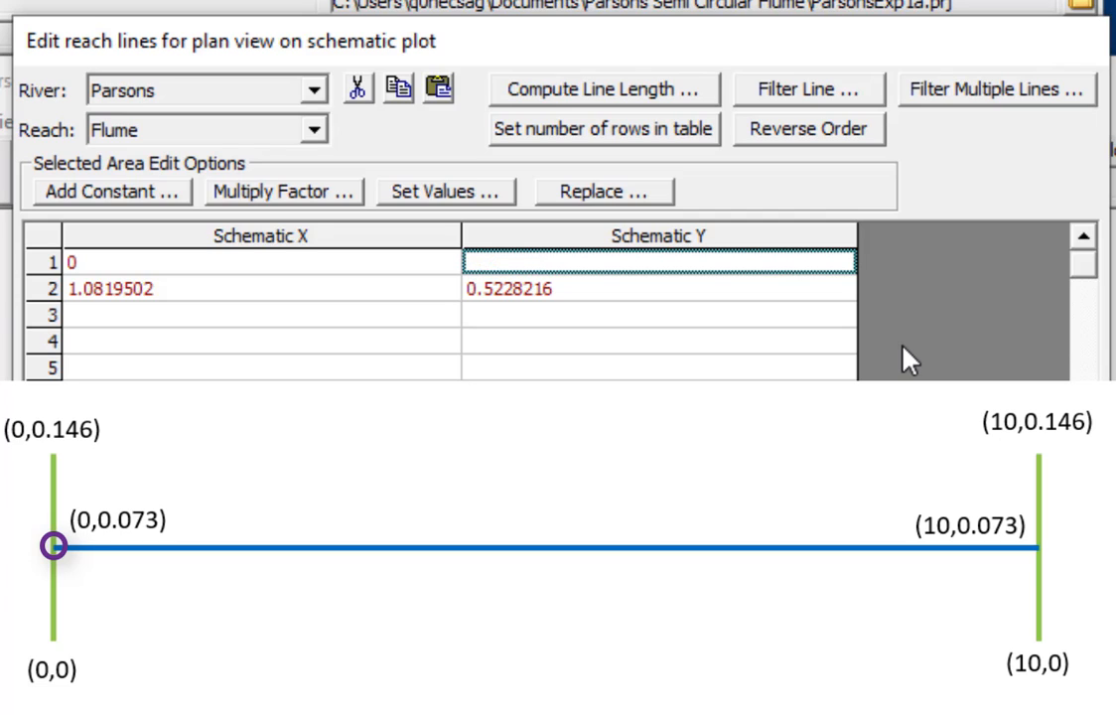
{"action": "type", "text": "0.073"}
Step: Set the second point of the reach line to X 10 and Y 0.073, and accept the reach line table
{"action": "key", "text": "Down"}
{"action": "key", "text": "Left"}
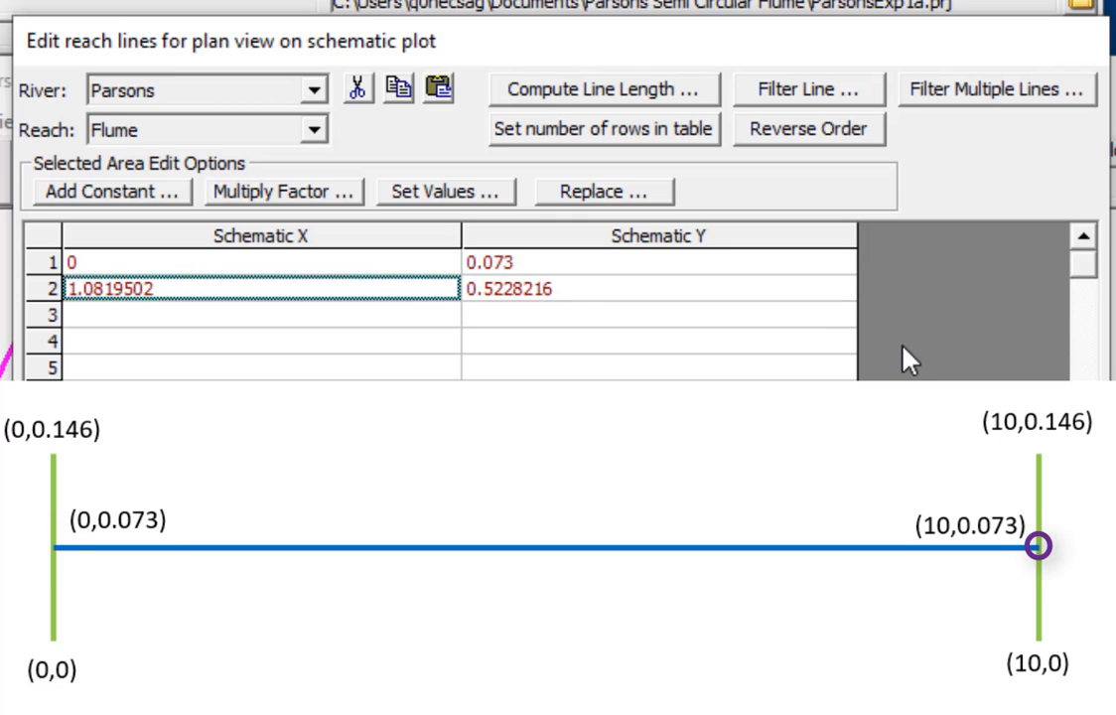
{"action": "key", "text": "Delete"}
{"action": "type", "text": "10"}
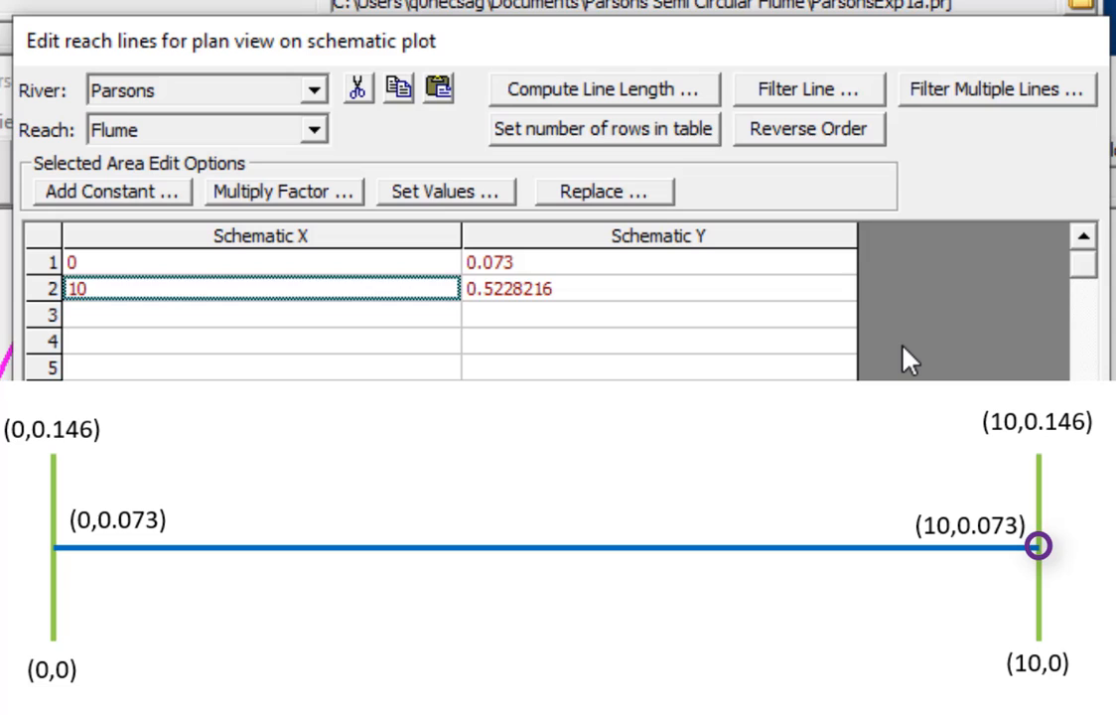
{"action": "key", "text": "Right"}
{"action": "key", "text": "Delete"}
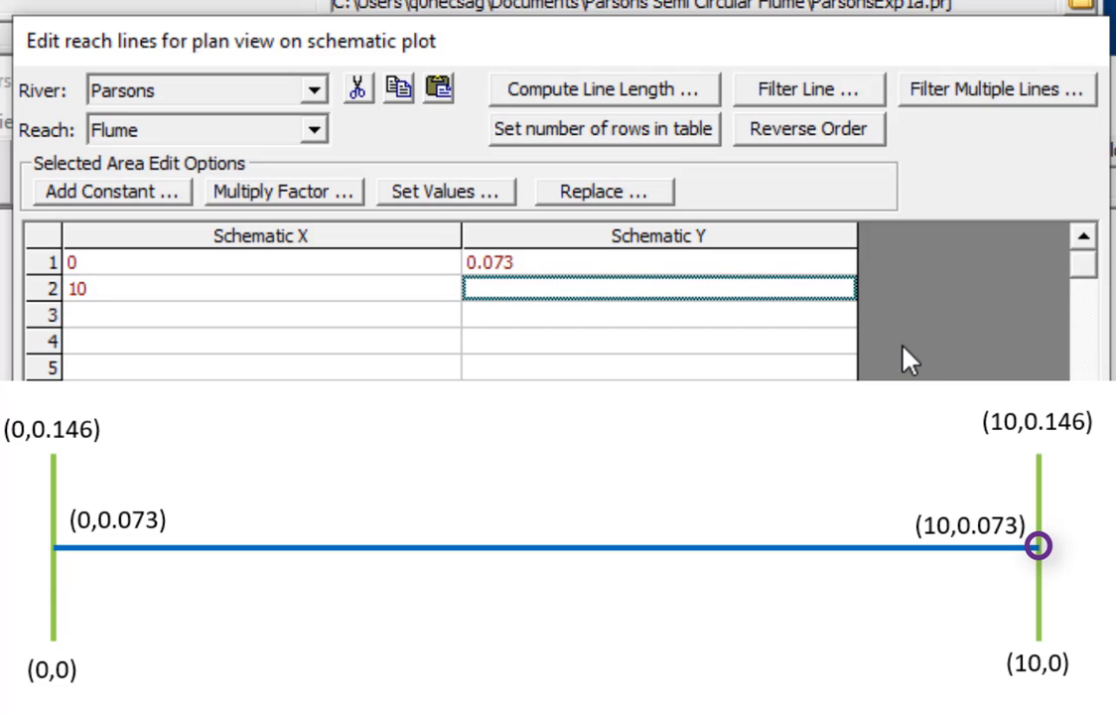
{"action": "type", "text": "0.073"}
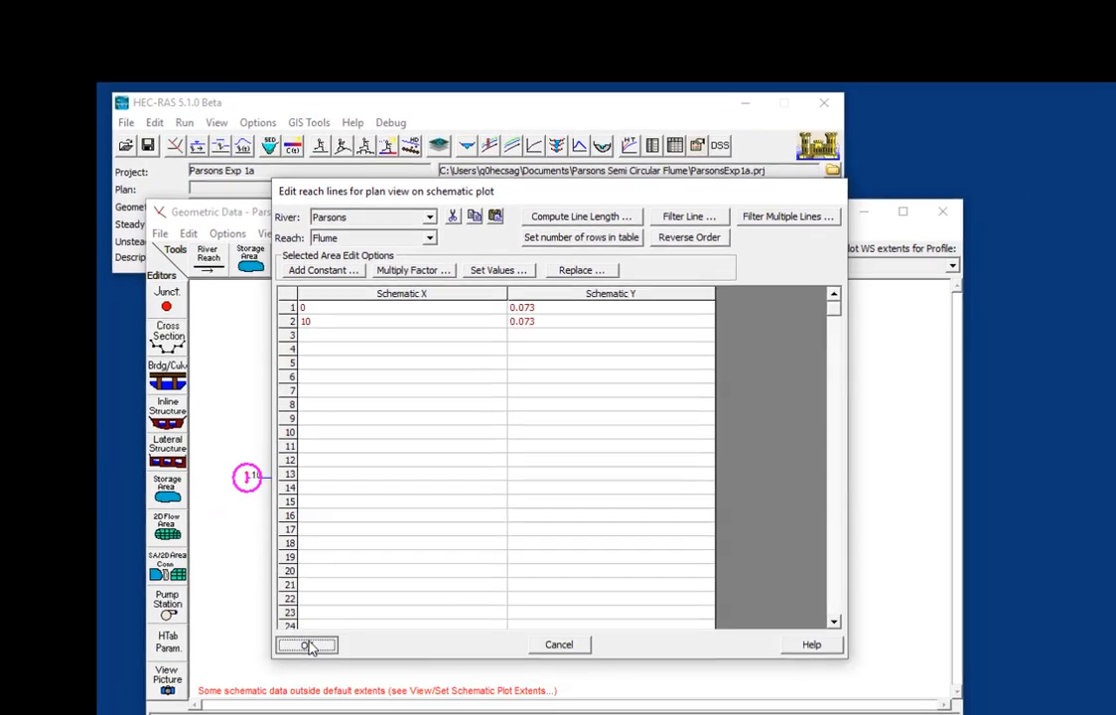
{"action": "left_click", "coordinate": [309, 646]}
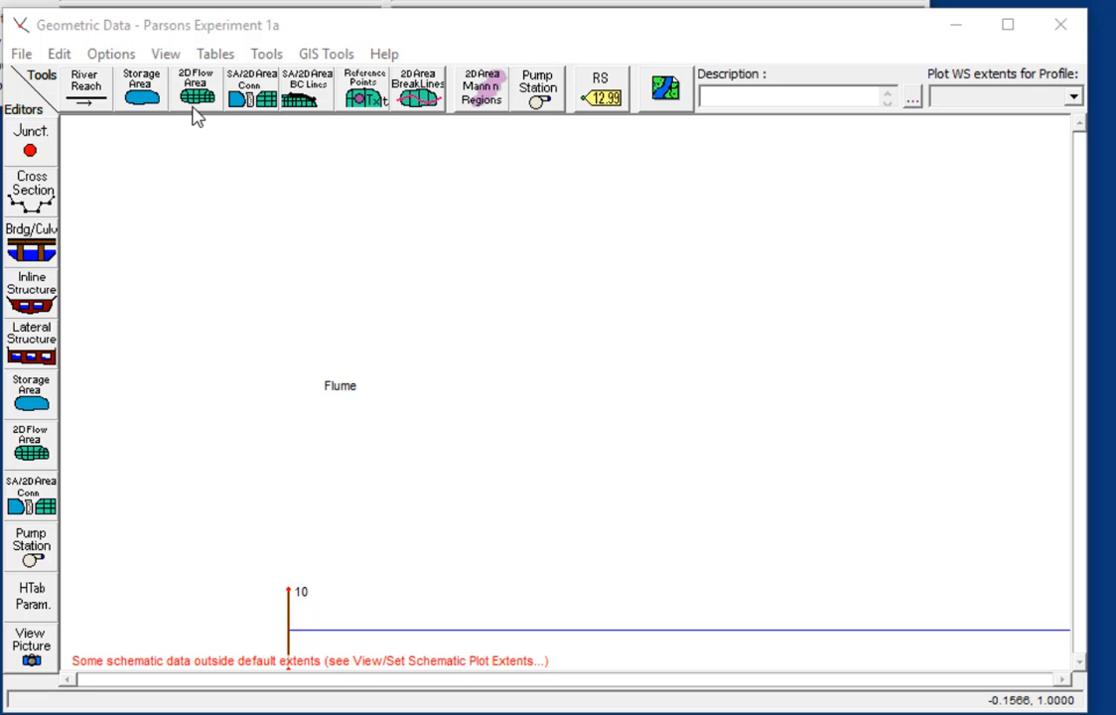
Step: Set the schematic plot extents to the computed data extents
{"action": "left_click", "coordinate": [165, 55]}
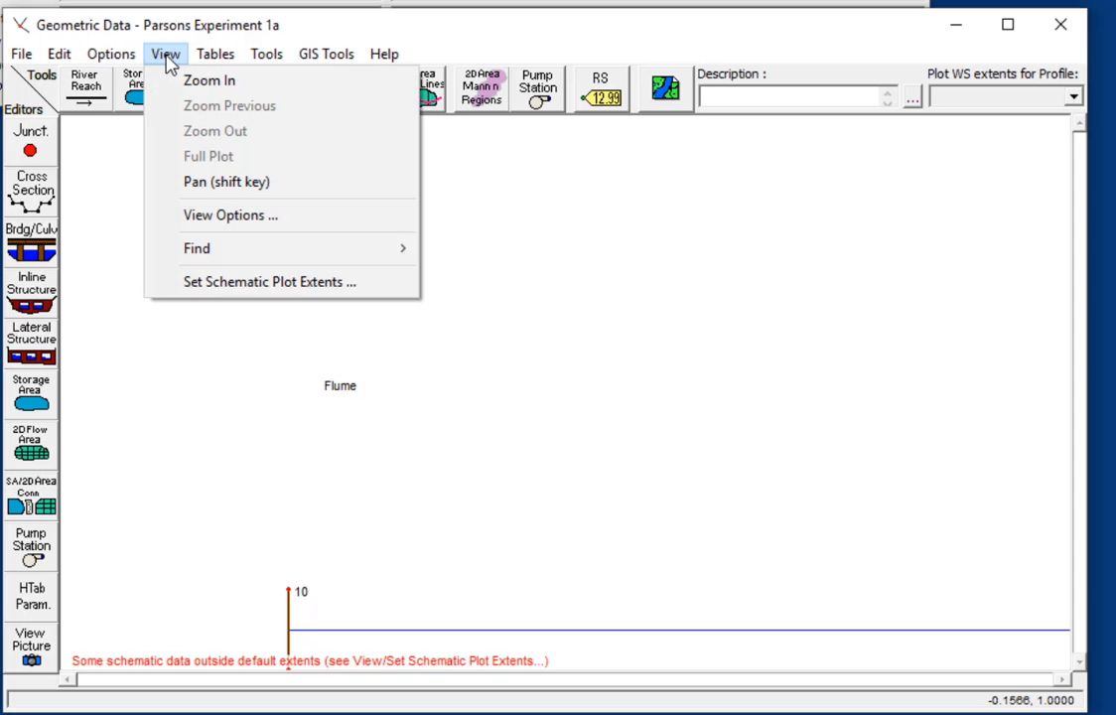
{"action": "left_click", "coordinate": [248, 283]}
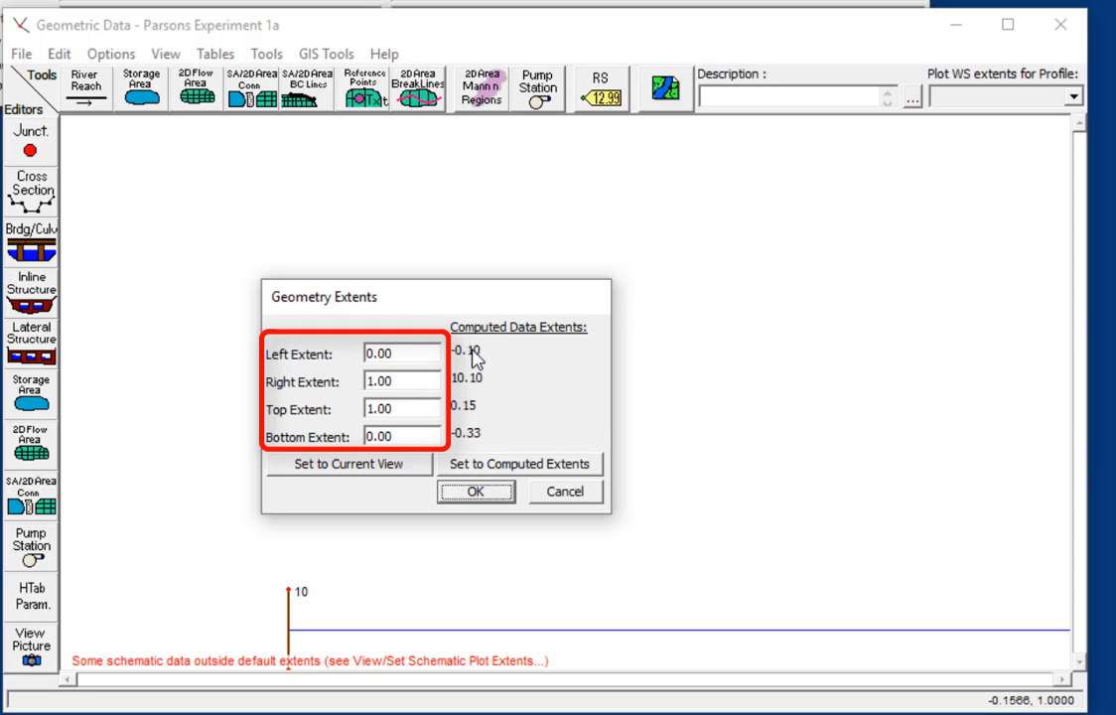
{"action": "left_click", "coordinate": [480, 464]}
{"action": "left_click", "coordinate": [476, 494]}
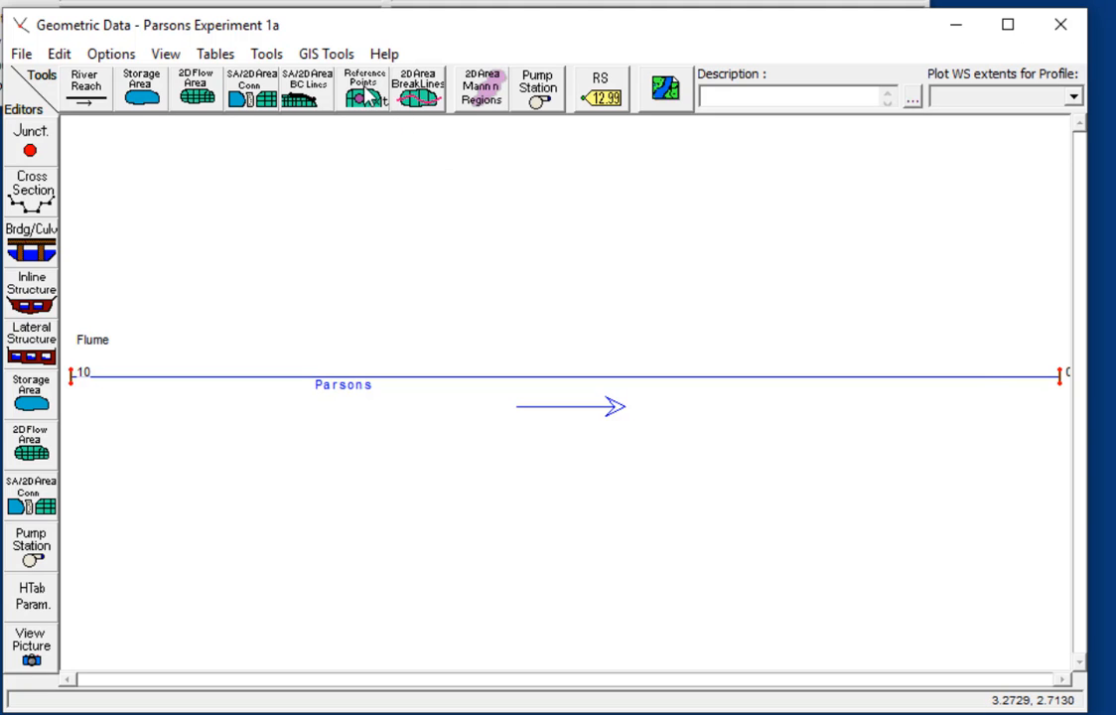
Step: In the XS cut lines table, define the cut line of river station 10 from (0, 0) to (0, 0.146)
{"action": "left_click", "coordinate": [347, 60]}
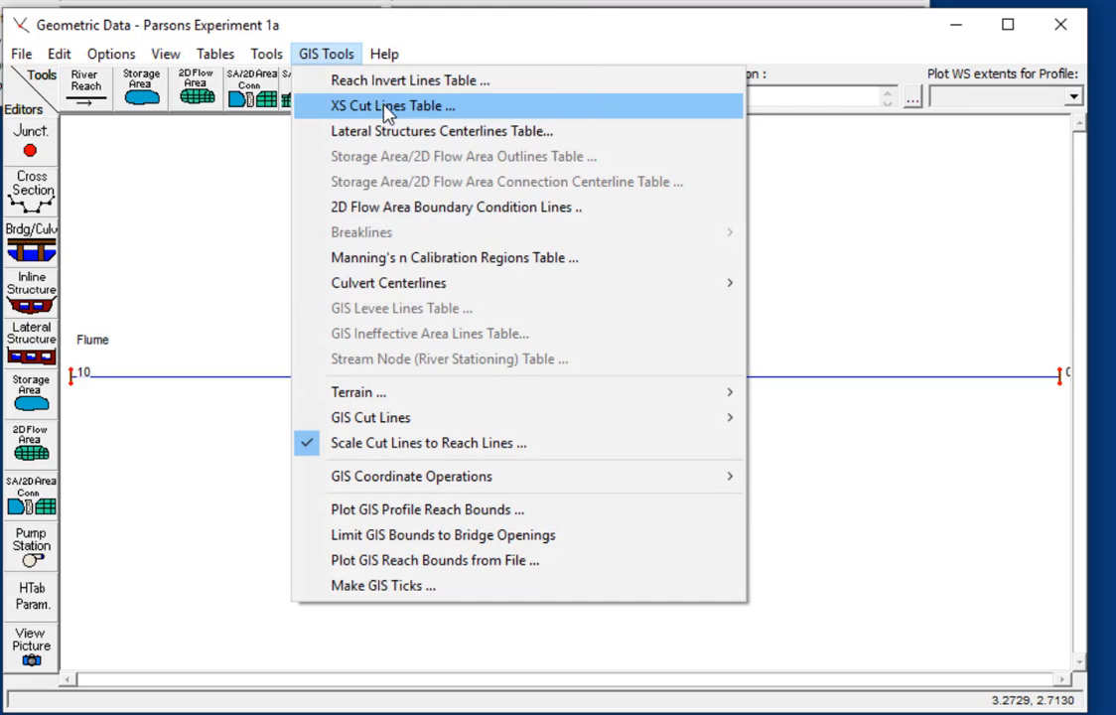
{"action": "left_click", "coordinate": [352, 109]}
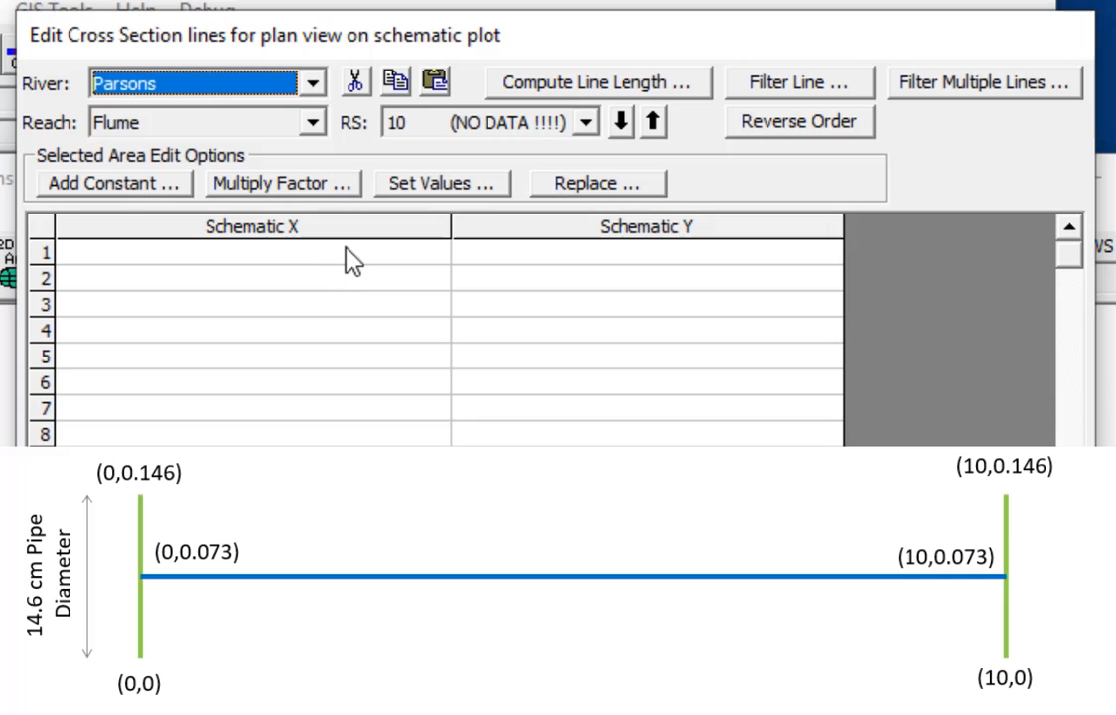
{"action": "left_click", "coordinate": [346, 251]}
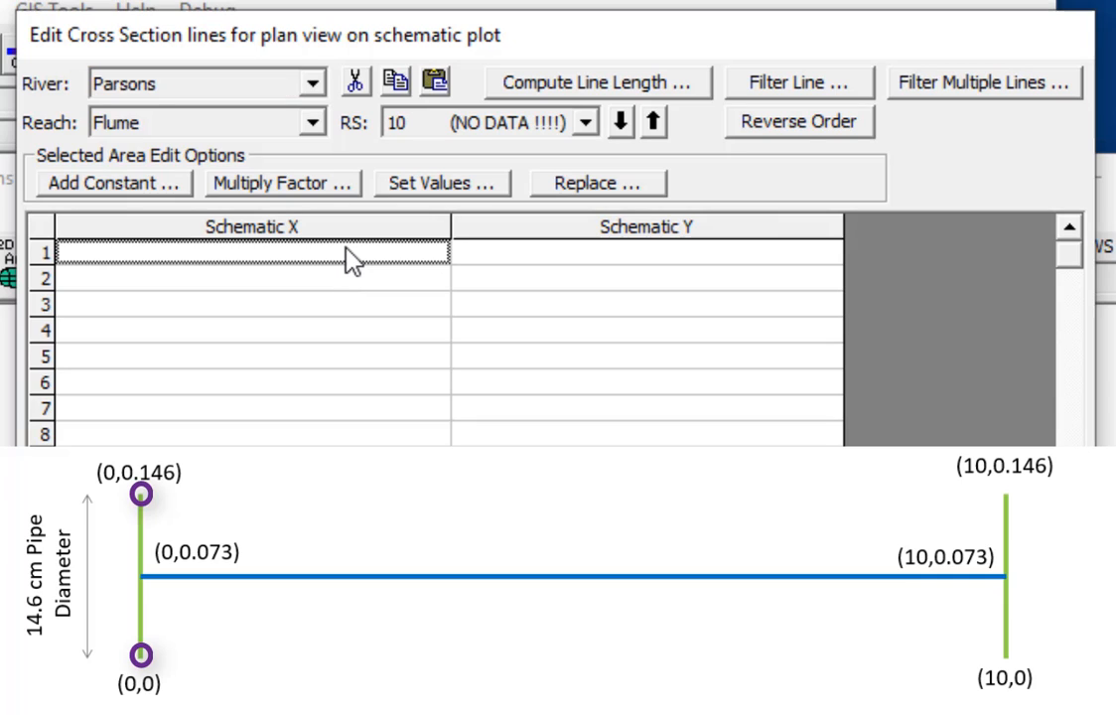
{"action": "type", "text": "0"}
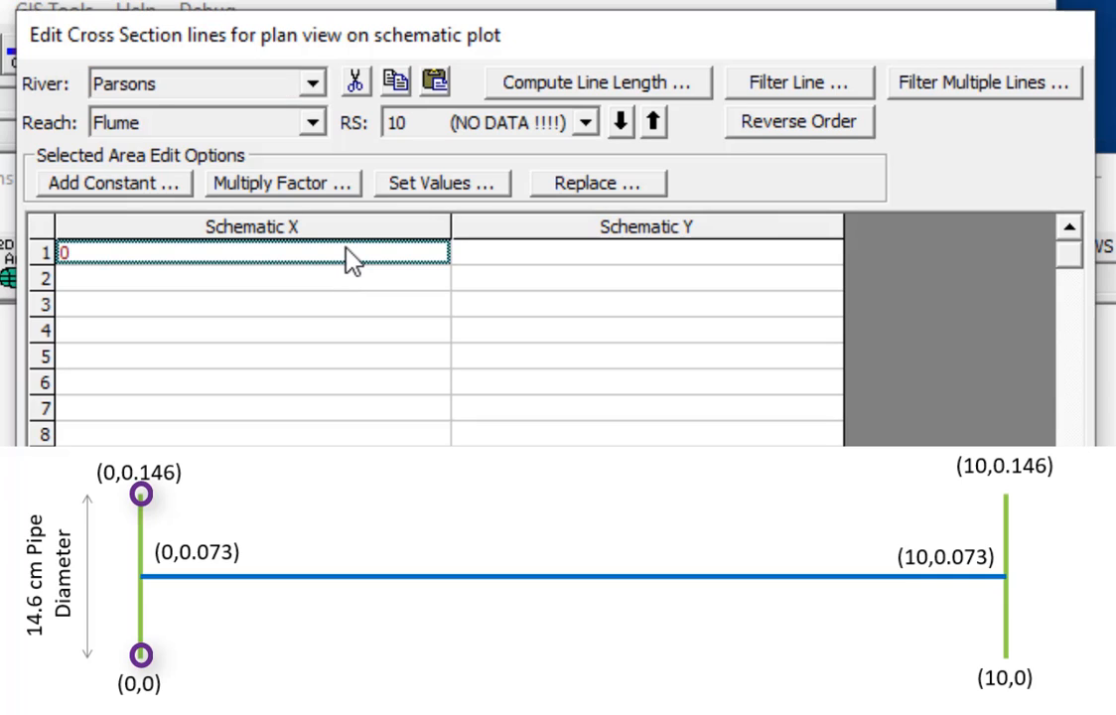
{"action": "key", "text": "Tab"}
{"action": "type", "text": "0"}
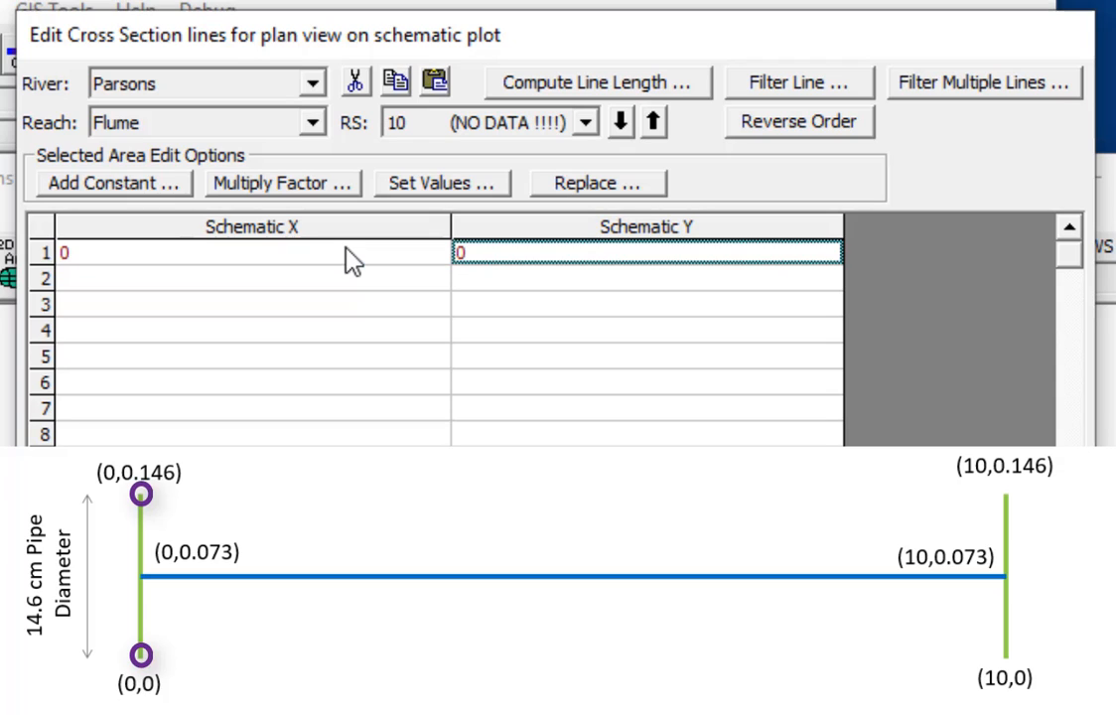
{"action": "key", "text": "Tab"}
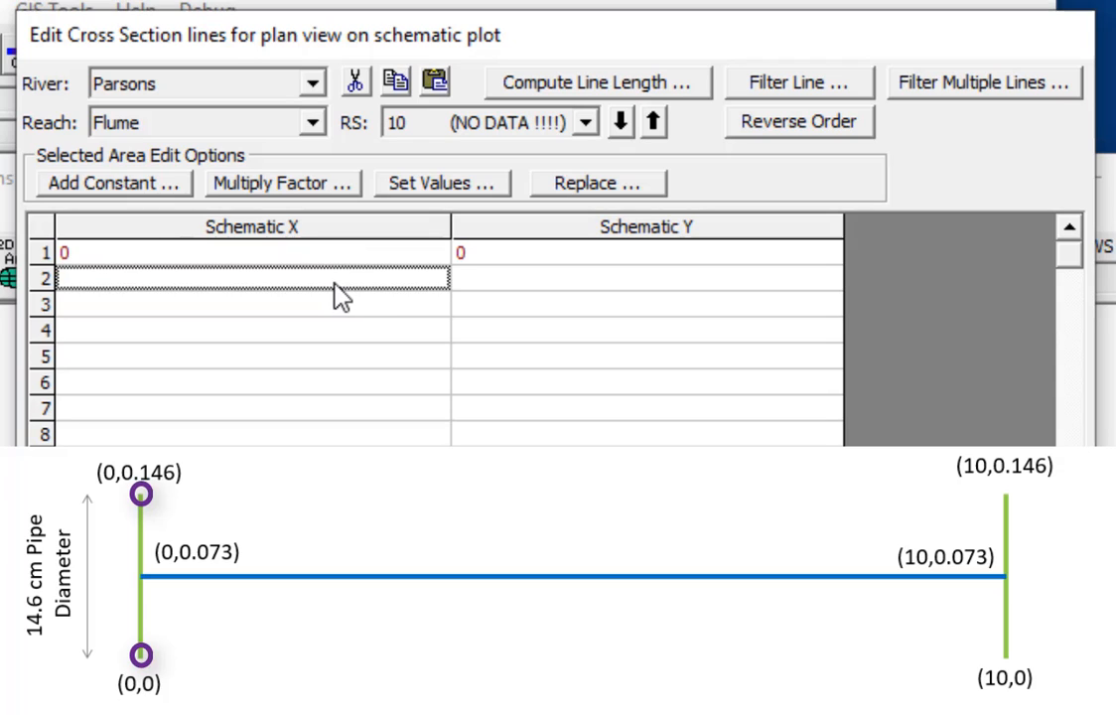
{"action": "type", "text": "0"}
{"action": "key", "text": "Tab"}
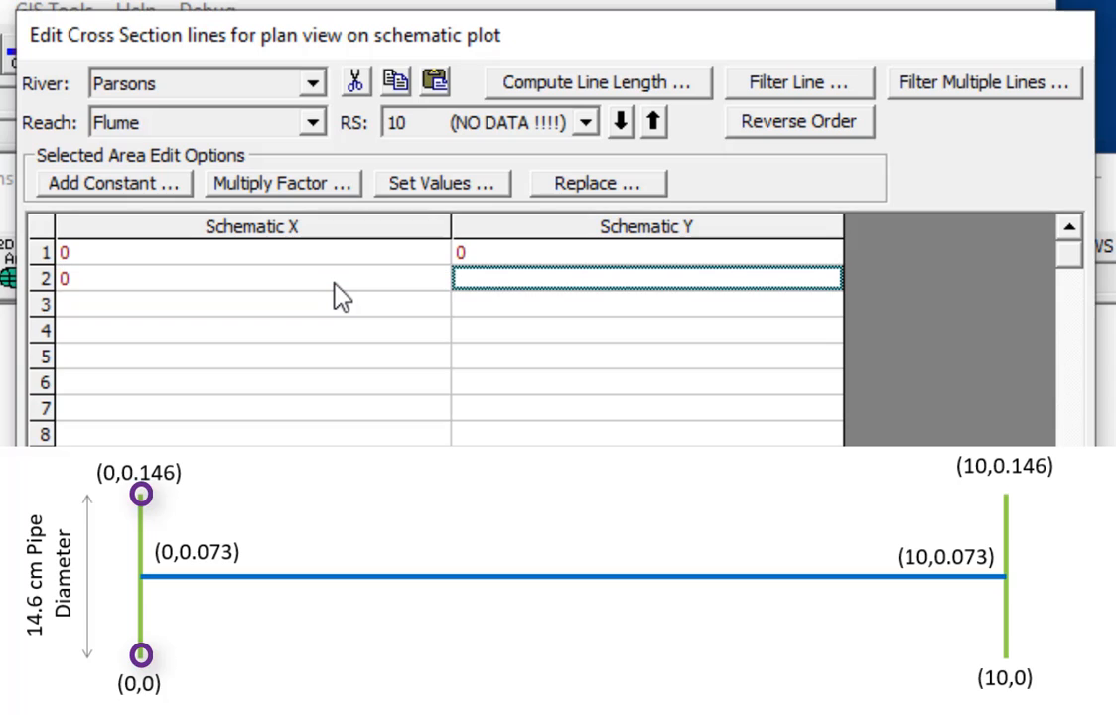
{"action": "type", "text": "0.146"}
Step: Define the cut line of river station 0 from (10, 0) to (10, 0.146) and accept the cut lines table
{"action": "left_click", "coordinate": [480, 127]}
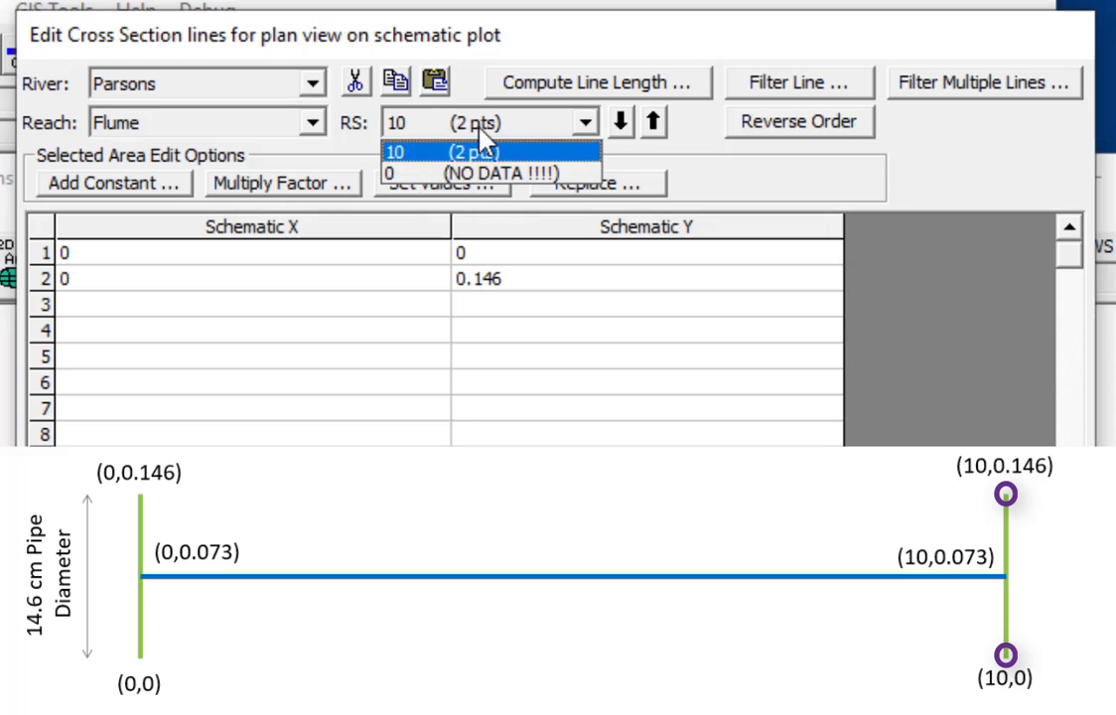
{"action": "left_click", "coordinate": [486, 175]}
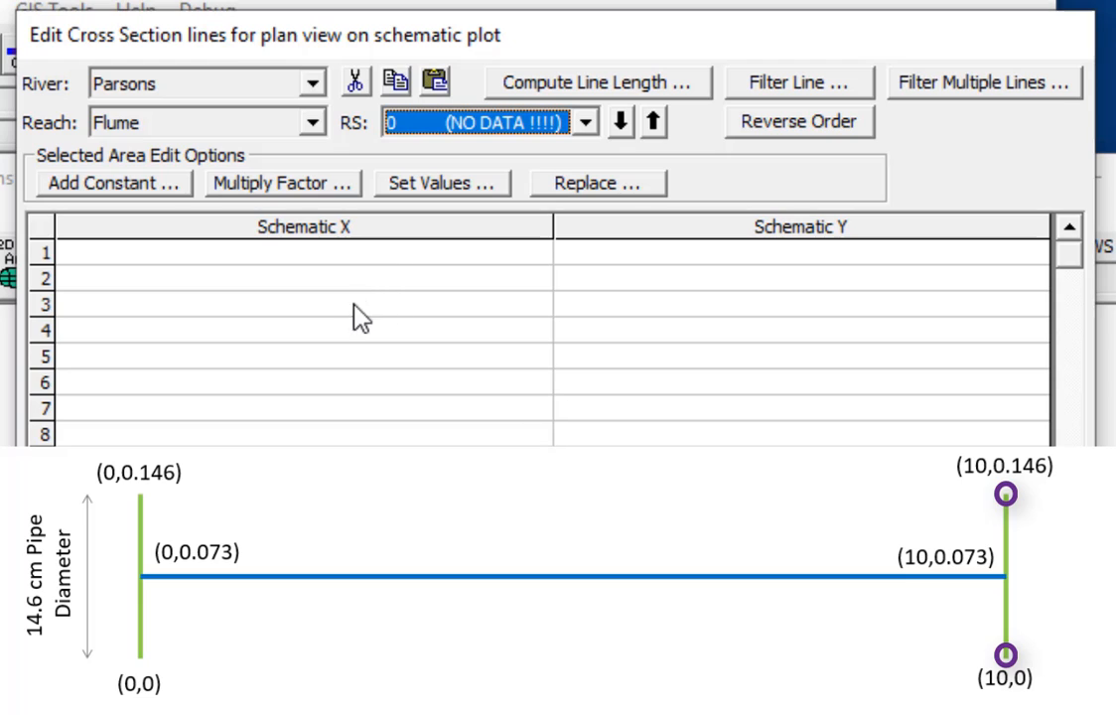
{"action": "left_click", "coordinate": [274, 253]}
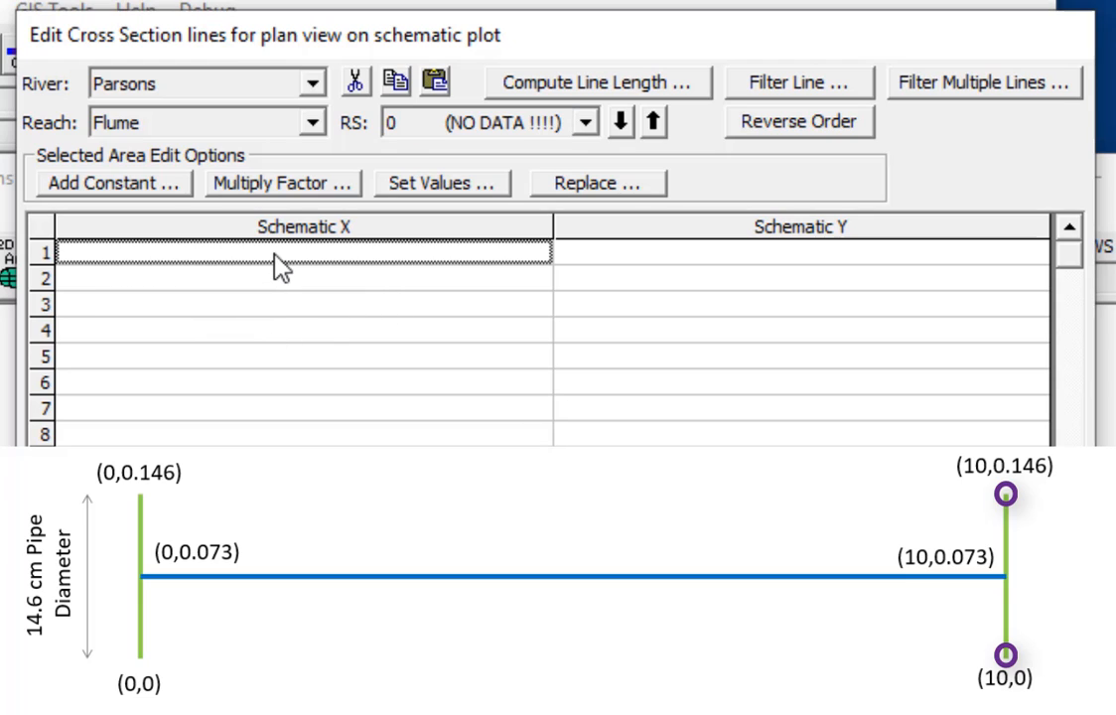
{"action": "type", "text": "10"}
{"action": "key", "text": "Return"}
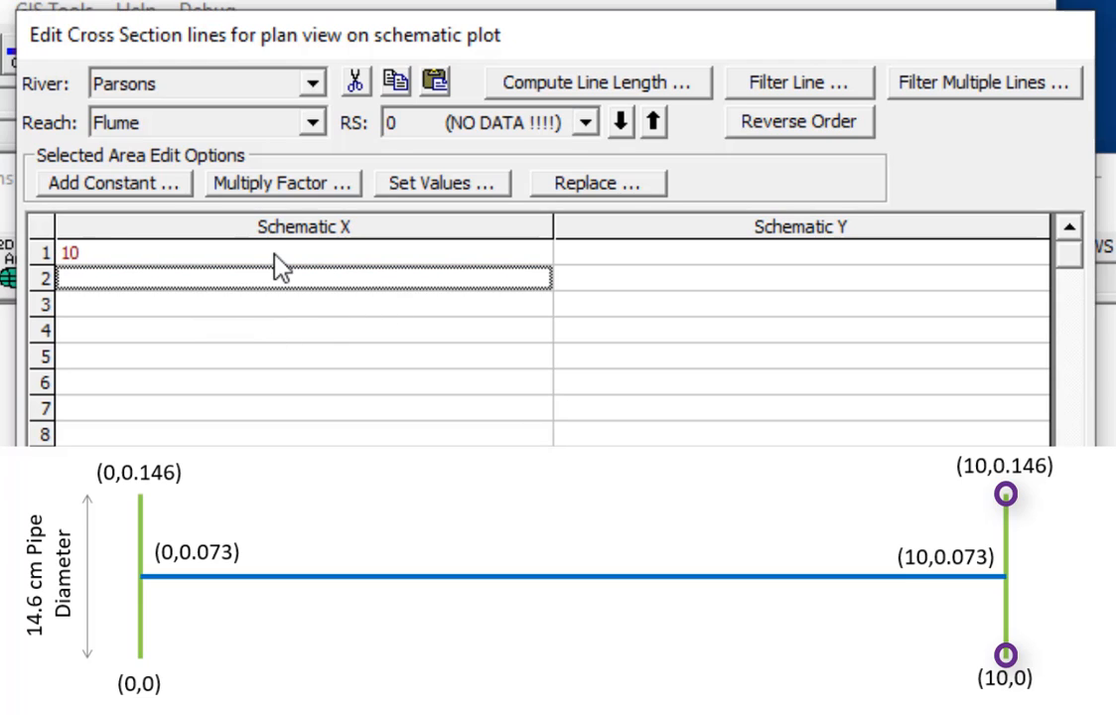
{"action": "type", "text": "10"}
{"action": "key", "text": "Tab"}
{"action": "key", "text": "Up"}
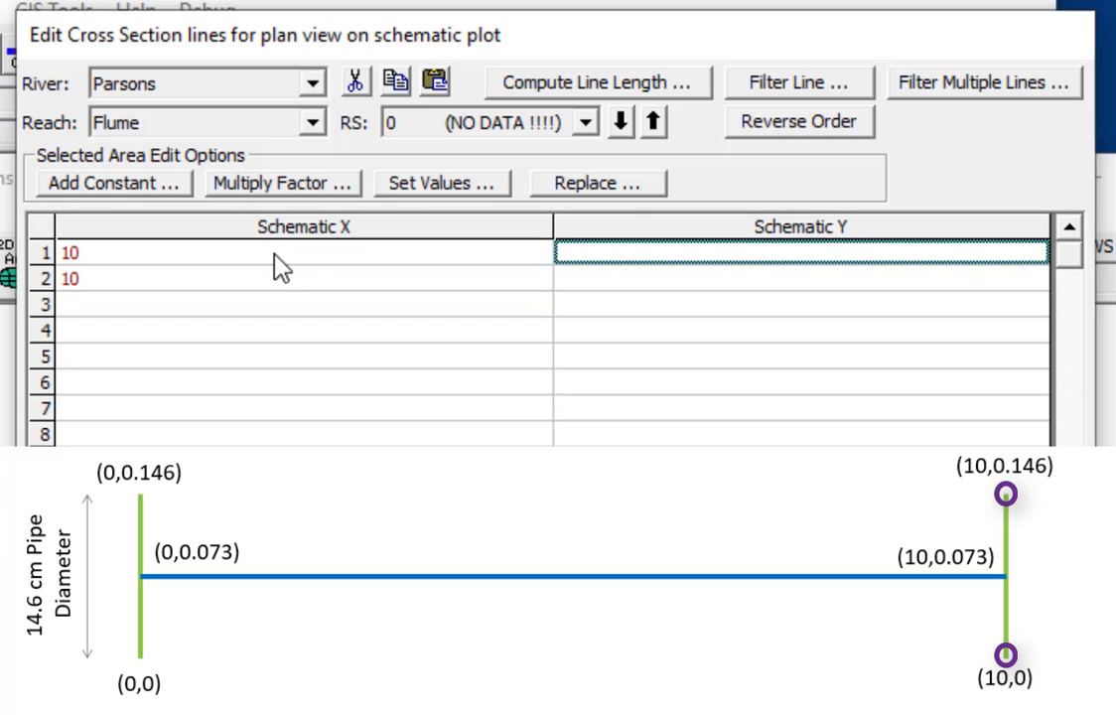
{"action": "type", "text": "0"}
{"action": "key", "text": "Return"}
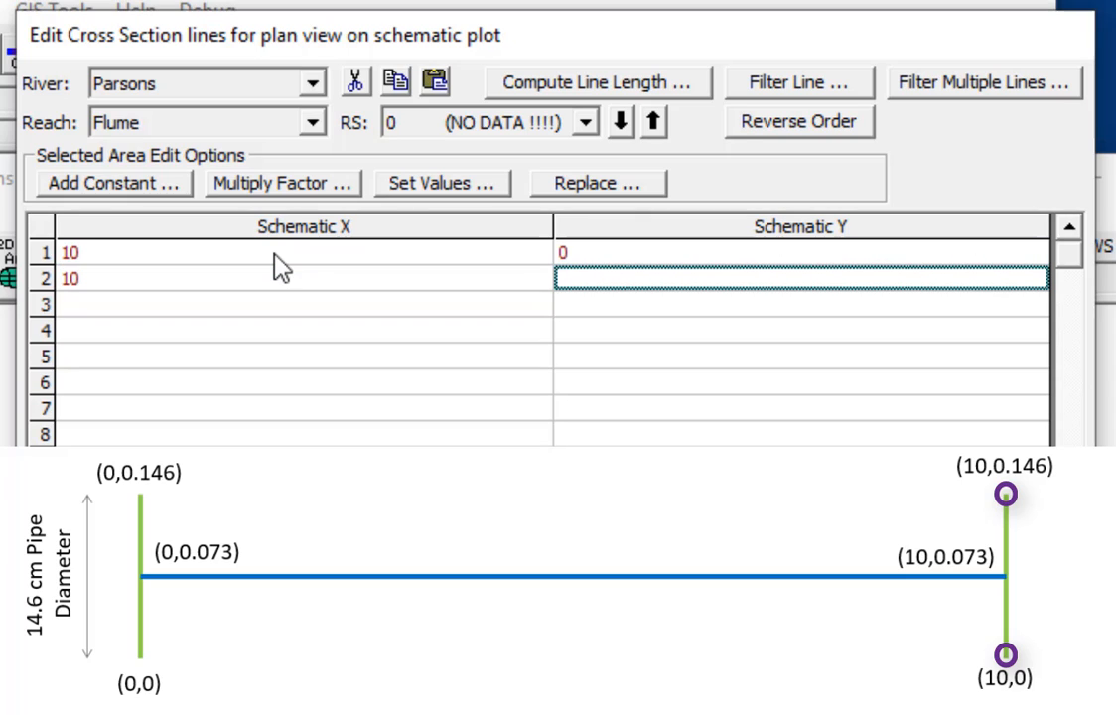
{"action": "type", "text": "0.146"}
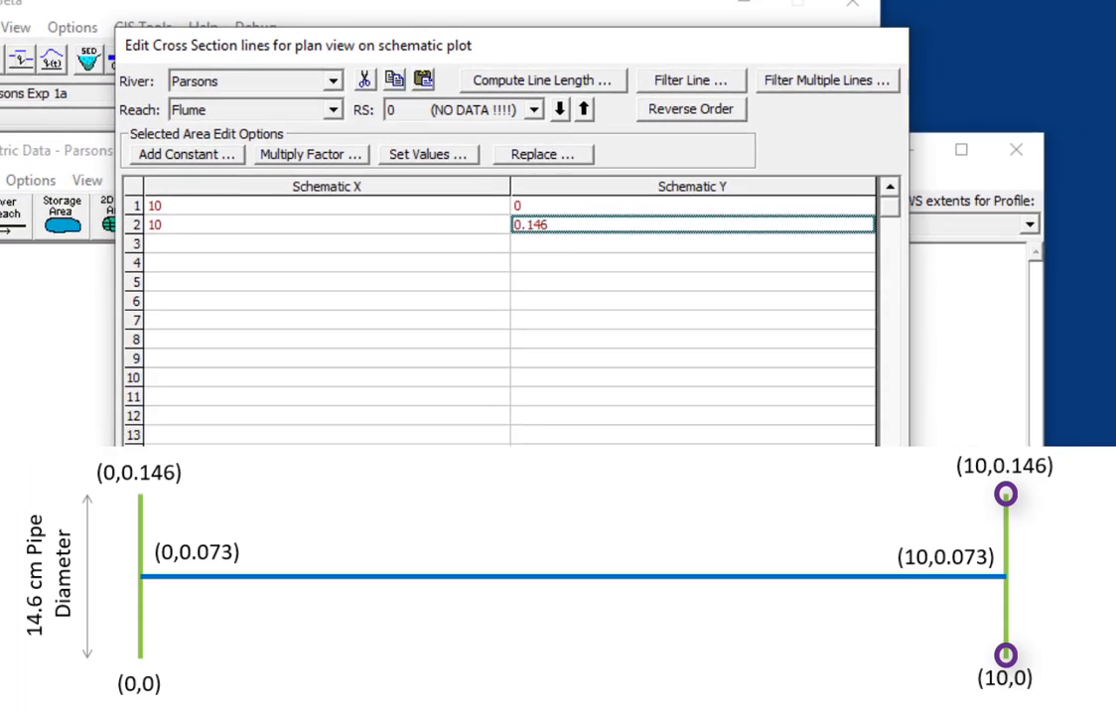
{"action": "left_click", "coordinate": [226, 502]}
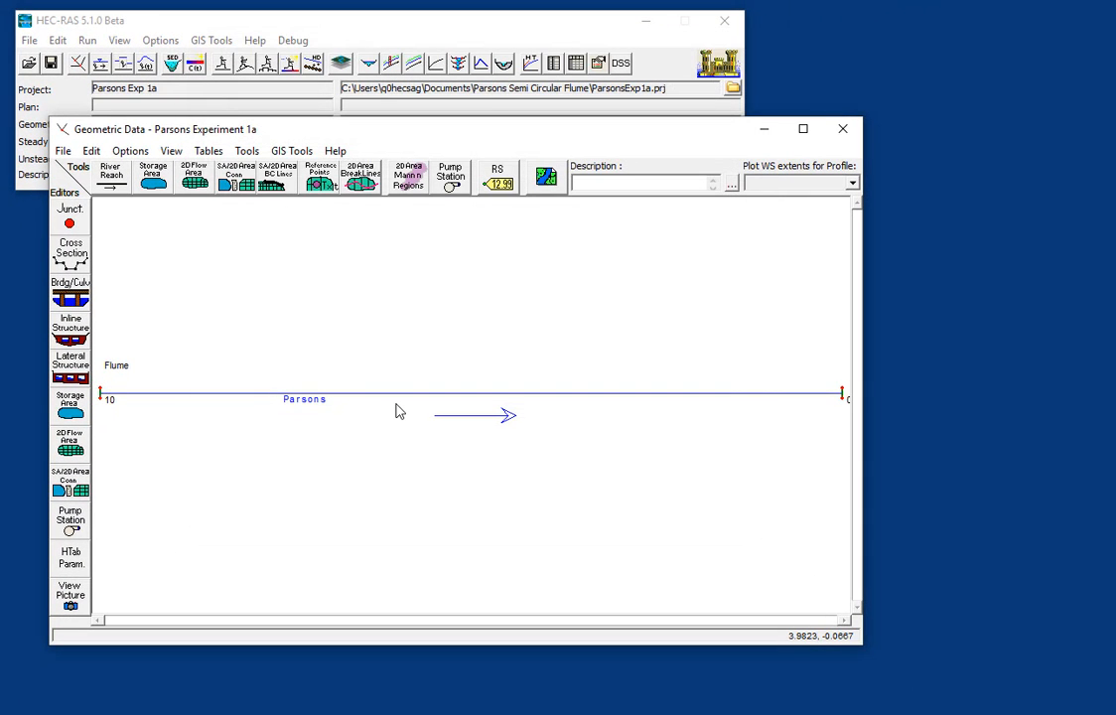
Step: Save the geometry data and close the geometric data editor
{"action": "left_click", "coordinate": [63, 150]}
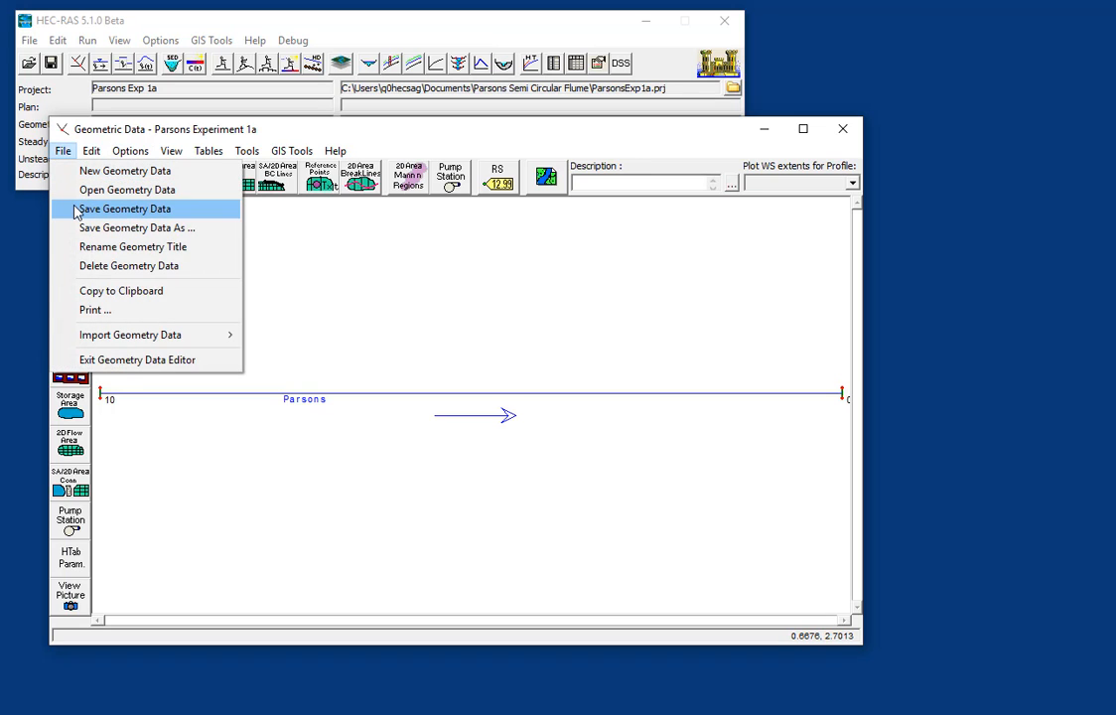
{"action": "left_click", "coordinate": [77, 209]}
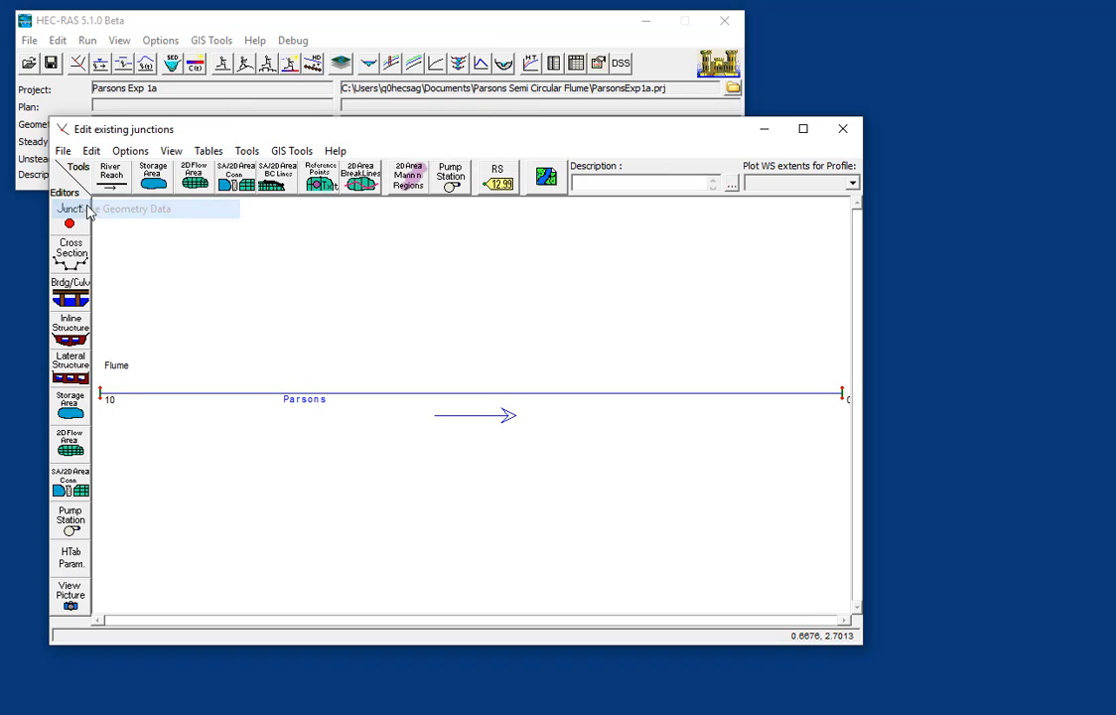
{"action": "left_click", "coordinate": [844, 130]}
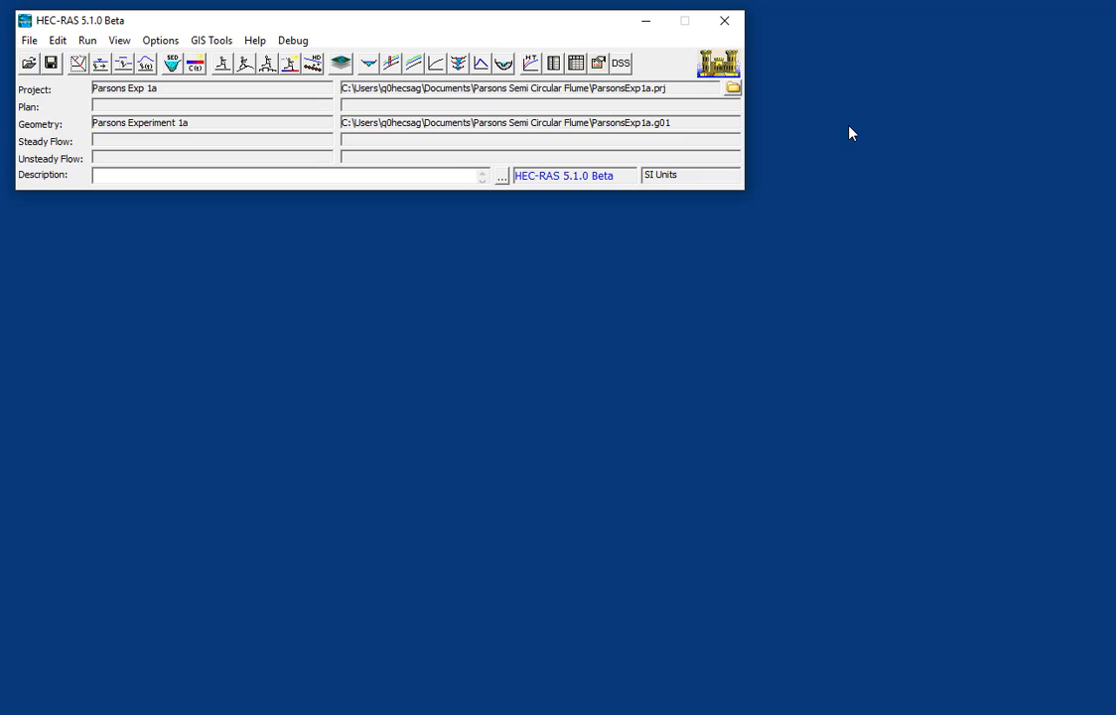